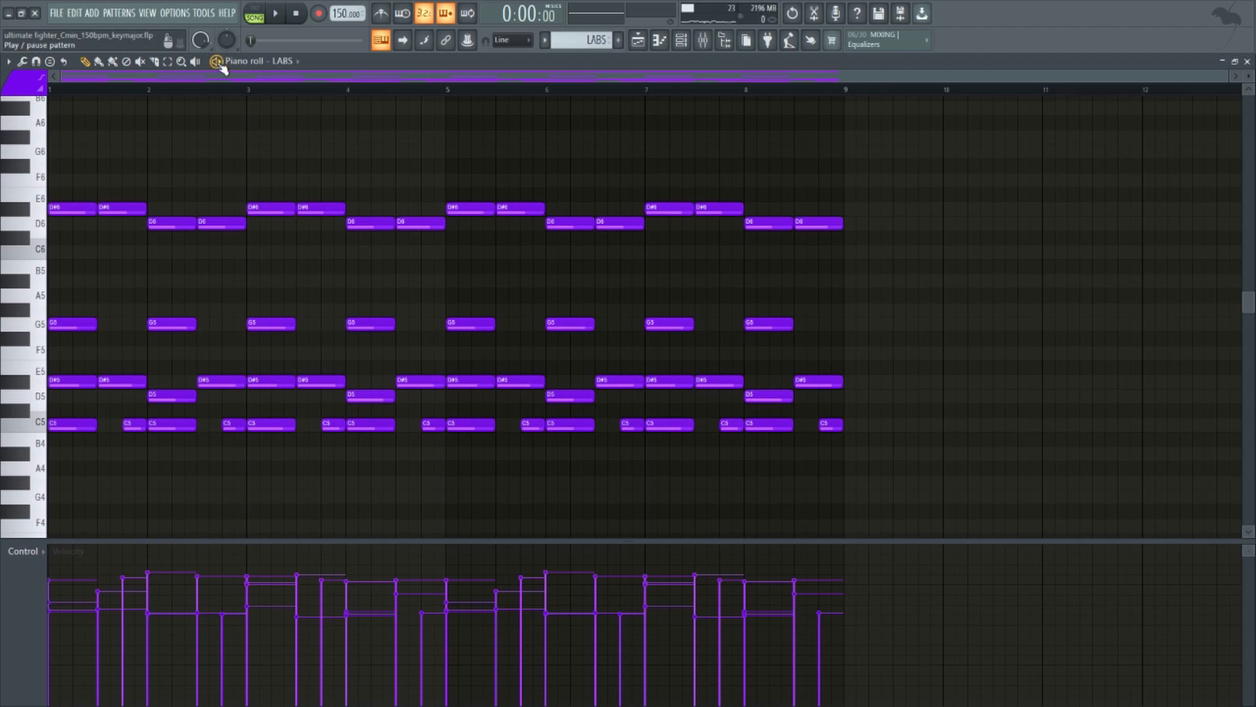
# Play back the LABS melody in the piano roll and stop it in bar 7.
pyautogui.press('space')
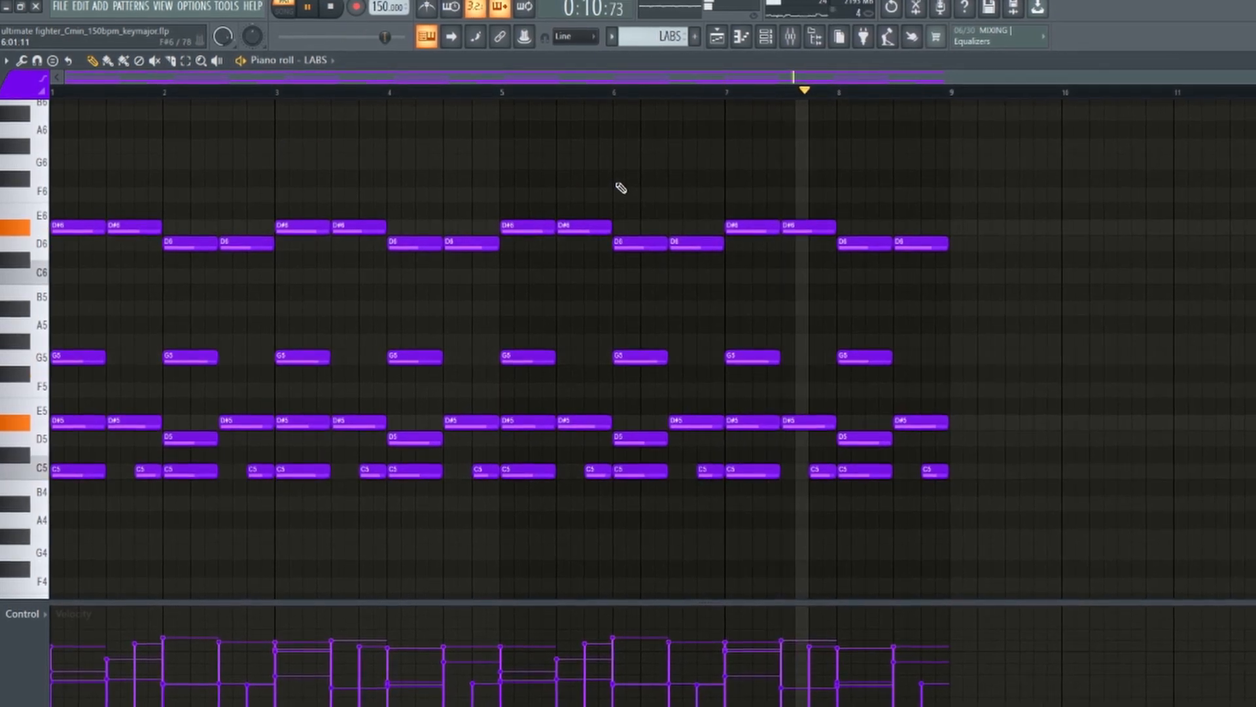
pyautogui.press('space')
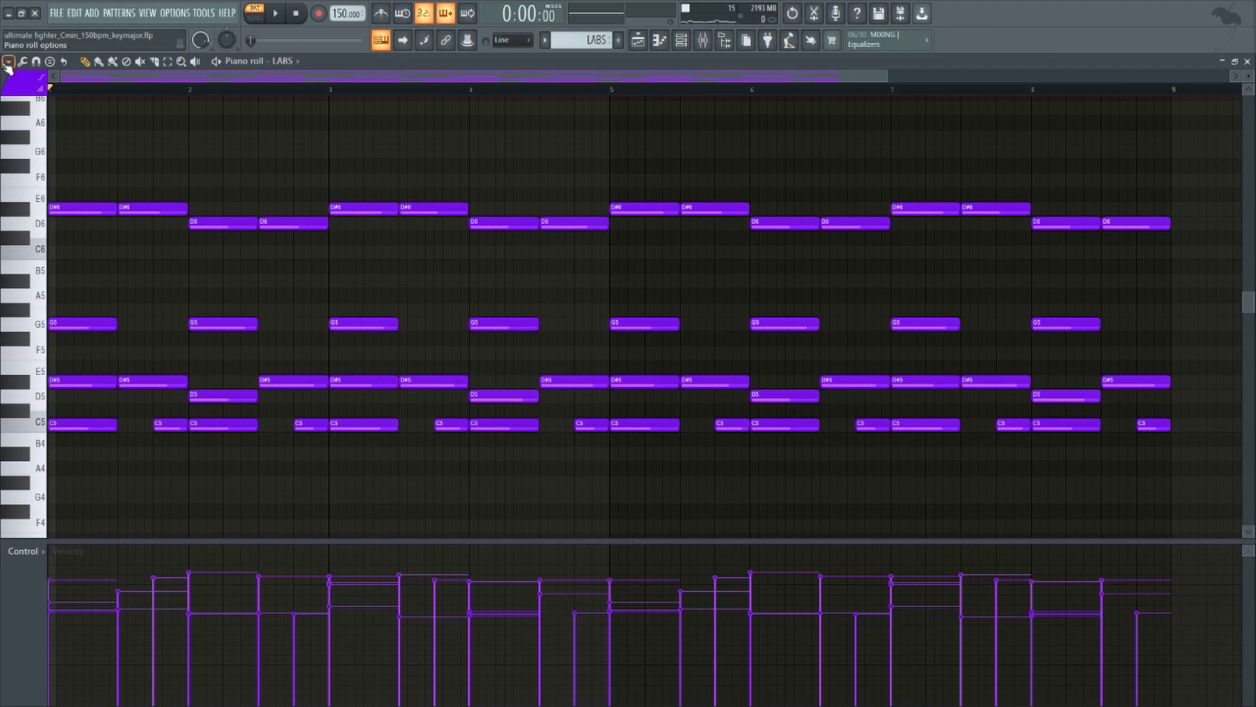
# Check the root note and scale chosen in the piano roll's scale highlighting options.
pyautogui.click(8, 61)
pyautogui.moveTo(38, 132)
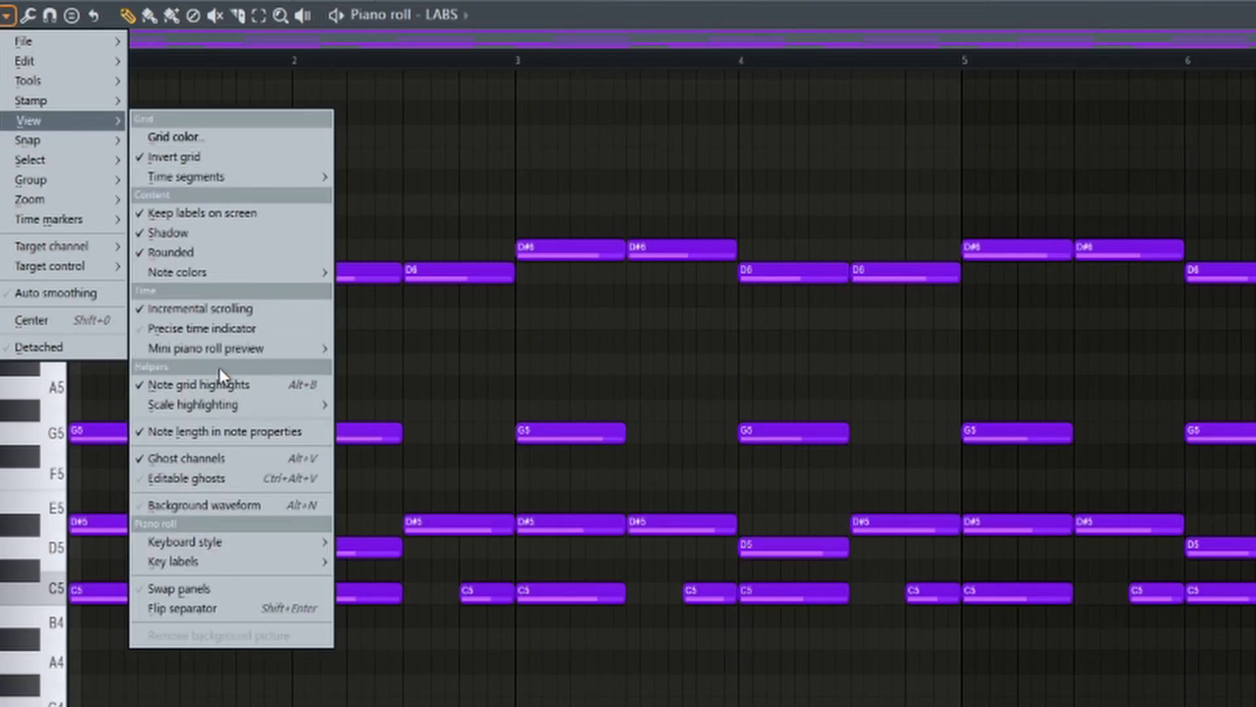
pyautogui.moveTo(196, 406)
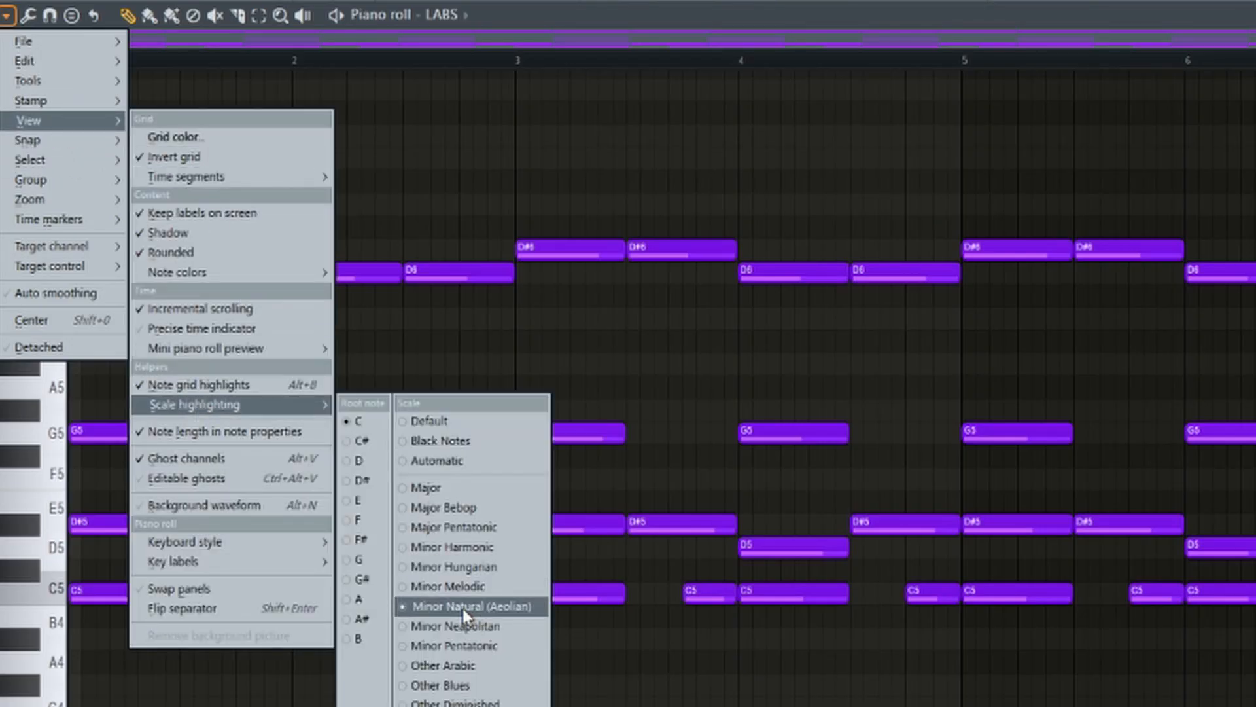
pyautogui.click(415, 203)
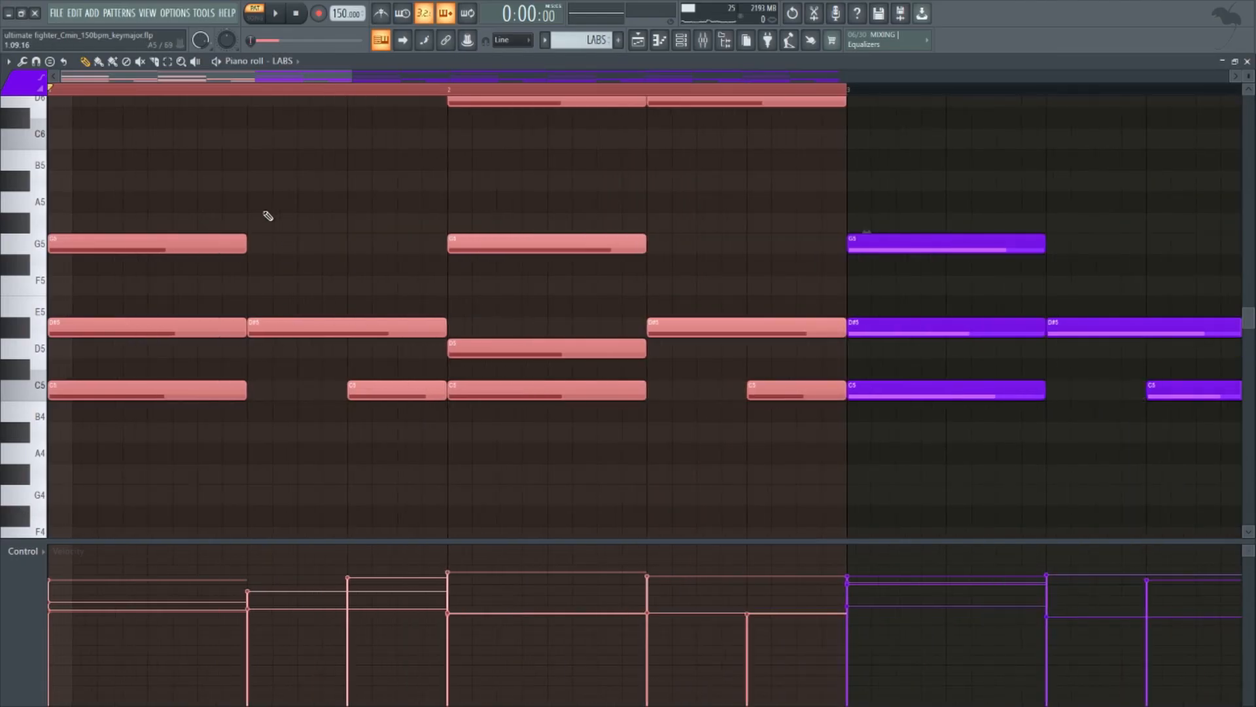
# Mute the upper D#6 and D6 notes in the first two bars and clear the note selection.
pyautogui.scroll(-1, 265, 212)
pyautogui.keyDown('ctrl'); pyautogui.click(241, 194); pyautogui.keyUp('ctrl')
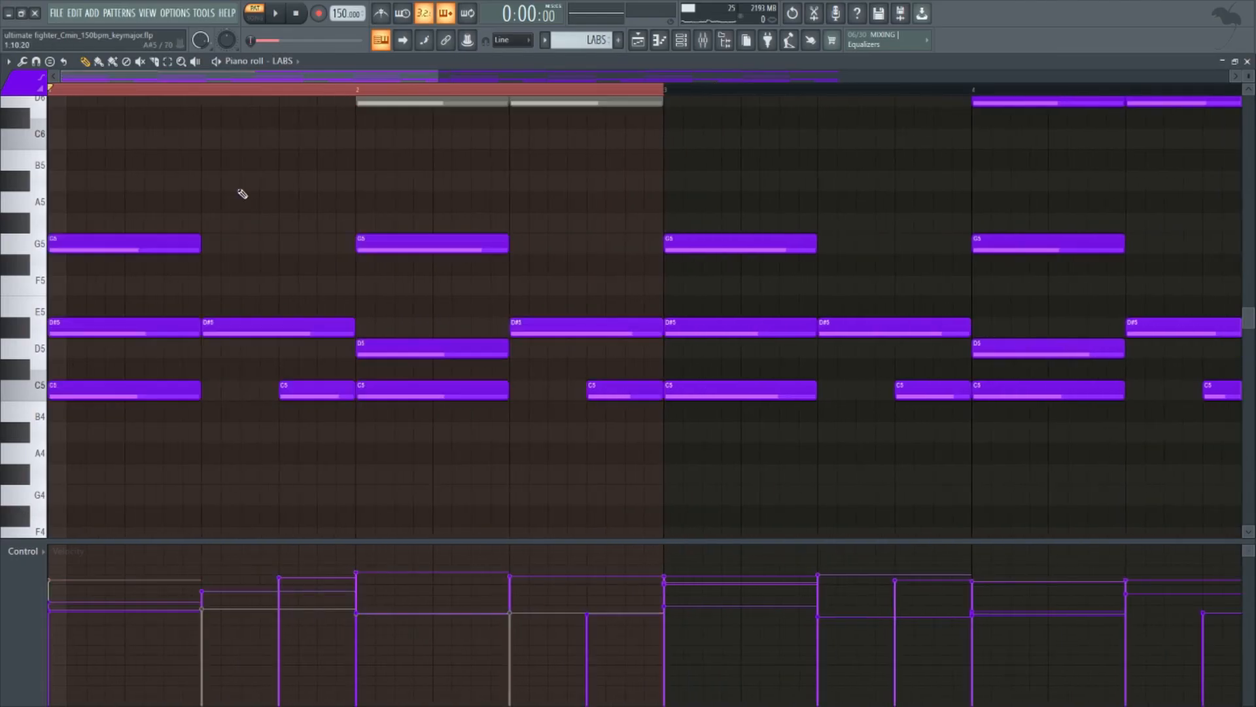
# Examine the opening chord in bar 1, made of the C5, D#5 and G5 notes.
pyautogui.moveTo(140, 189); pyautogui.dragTo(64, 396)
pyautogui.keyDown('ctrl'); pyautogui.click(64, 404); pyautogui.keyUp('ctrl')
pyautogui.click(72, 333)
pyautogui.moveTo(129, 213); pyautogui.dragTo(94, 397)
pyautogui.keyDown('ctrl'); pyautogui.click(260, 201); pyautogui.keyUp('ctrl')
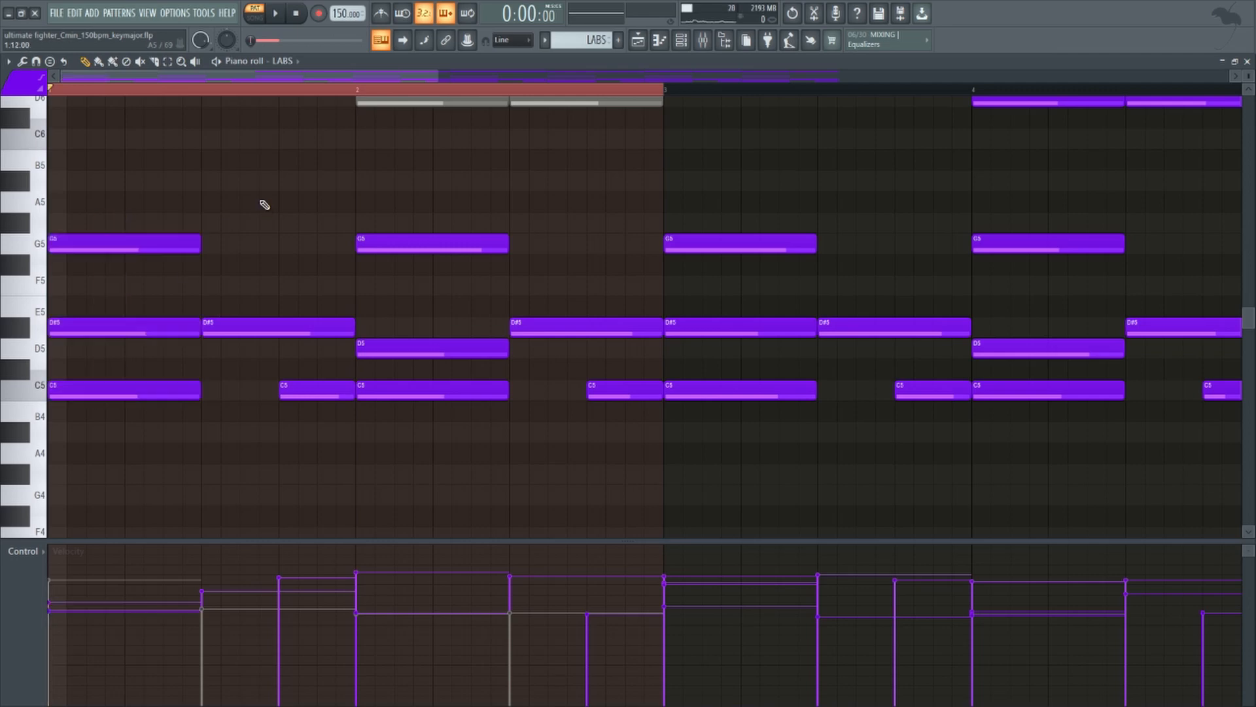
# Audition and examine the middle D5 and D#5 notes across the first two bars.
pyautogui.click(391, 344)
pyautogui.moveTo(118, 328); pyautogui.dragTo(179, 334)
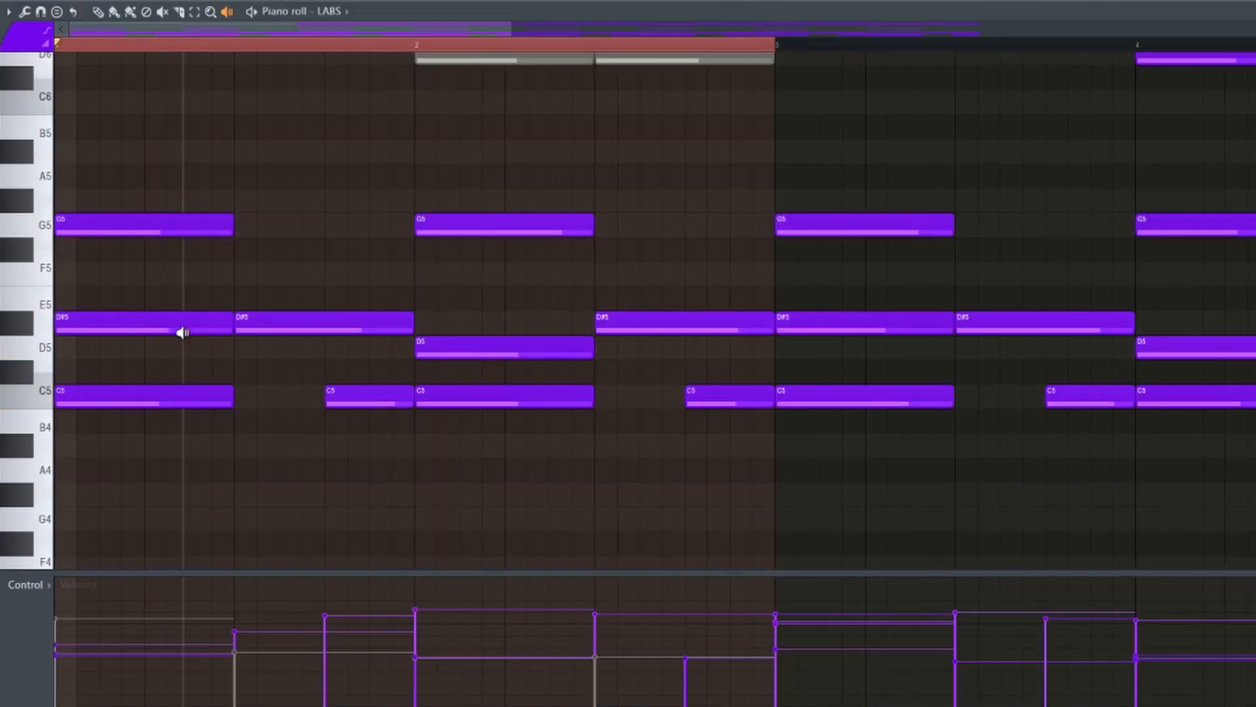
pyautogui.moveTo(459, 321); pyautogui.dragTo(502, 312)
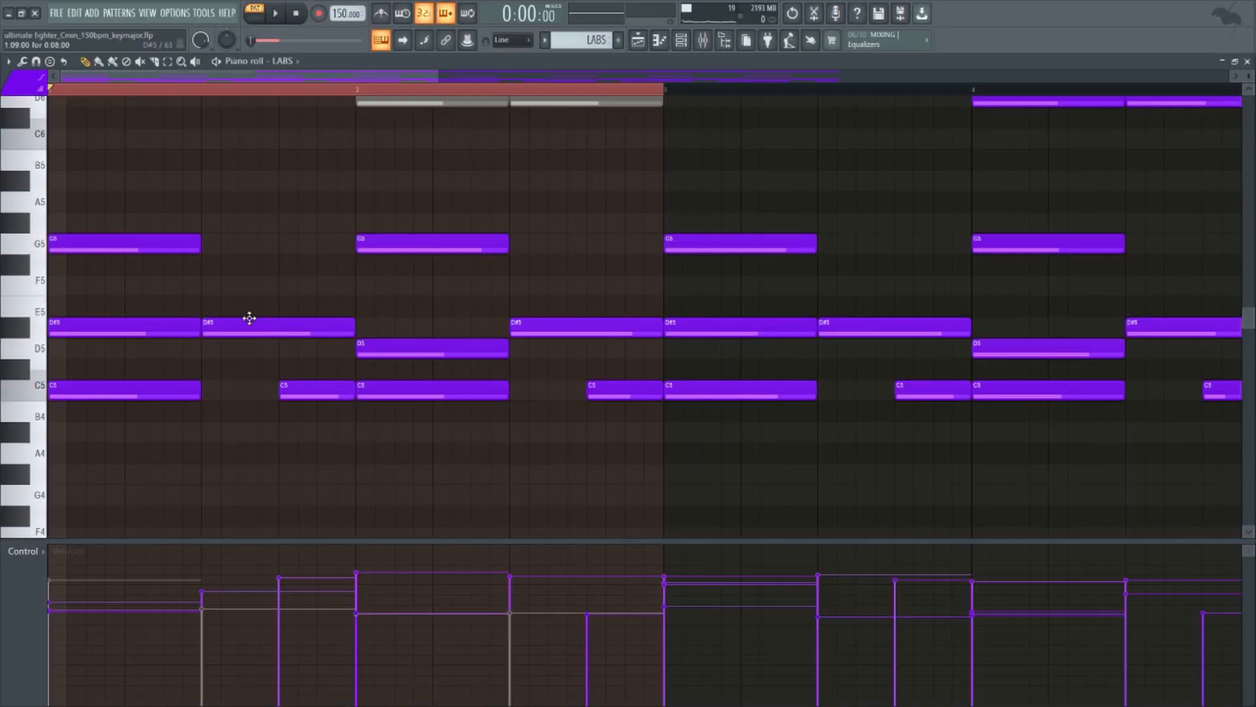
pyautogui.moveTo(281, 265); pyautogui.dragTo(274, 349)
pyautogui.keyDown('ctrl'); pyautogui.keyDown('shift'); pyautogui.click(655, 325); pyautogui.keyUp('shift'); pyautogui.keyUp('ctrl')
pyautogui.keyDown('ctrl'); pyautogui.click(659, 249); pyautogui.keyUp('ctrl')
# Play the pattern and examine the short C5 notes that end bars 1 and 2.
pyautogui.press('space')
pyautogui.moveTo(293, 378); pyautogui.dragTo(283, 416)
pyautogui.moveTo(595, 360); pyautogui.dragTo(599, 396)
pyautogui.keyDown('ctrl'); pyautogui.click(187, 230); pyautogui.keyUp('ctrl')
pyautogui.press('space')
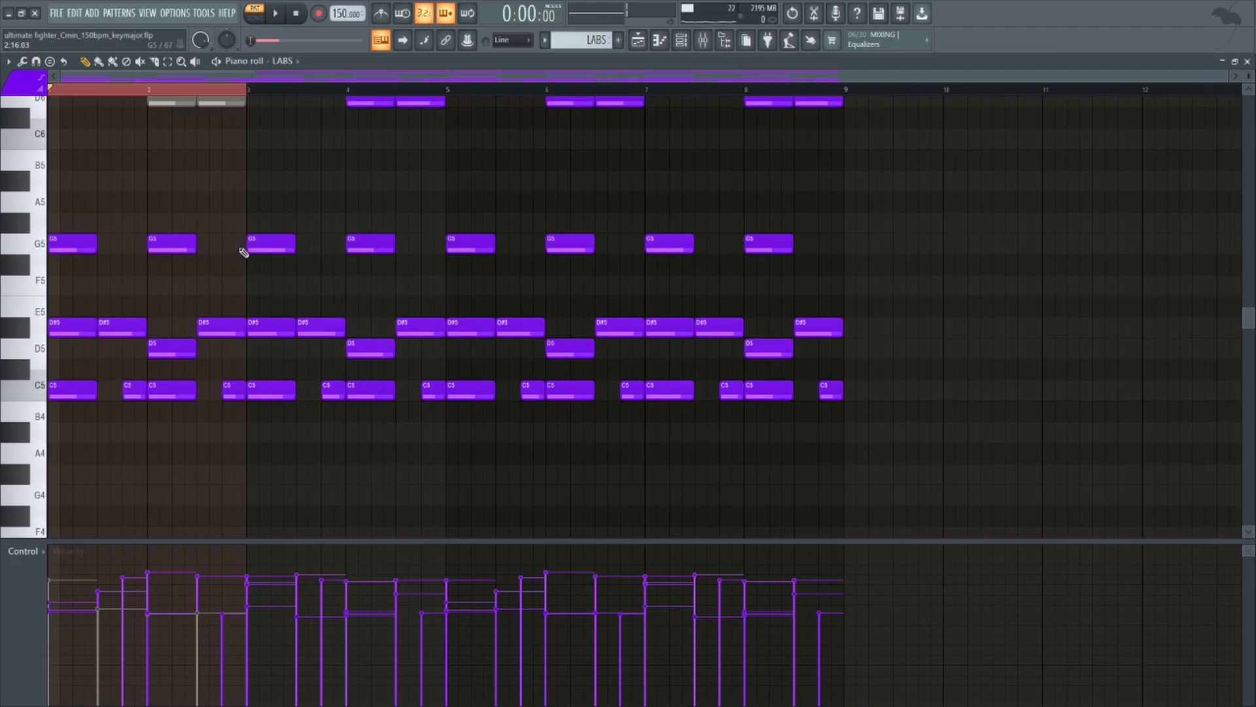
# Try copying the lower notes of bars 1 and 2 onto bars 7 and 8.
pyautogui.hotkey('ctrl', 'd')
pyautogui.moveTo(239, 213); pyautogui.dragTo(62, 473)
pyautogui.moveTo(70, 365); pyautogui.dragTo(664, 354)
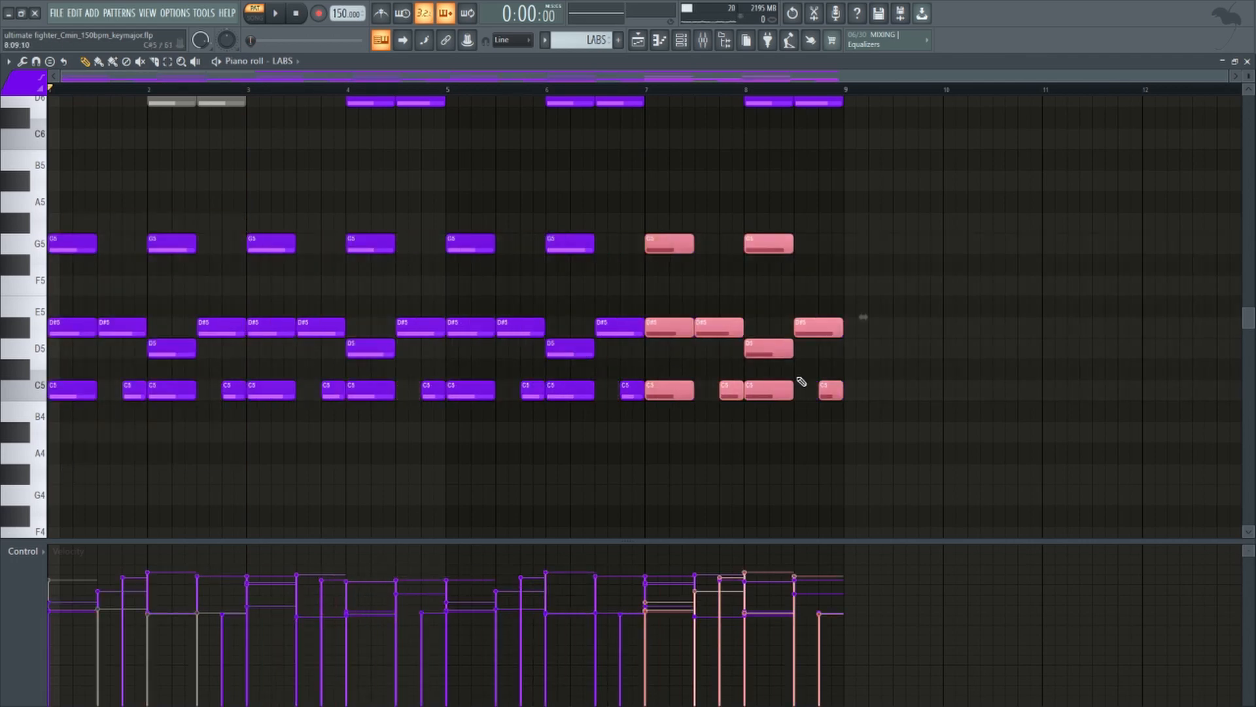
pyautogui.hotkey('ctrl', 'd')
pyautogui.keyDown('ctrl'); pyautogui.rightClick(575, 312); pyautogui.keyUp('ctrl')
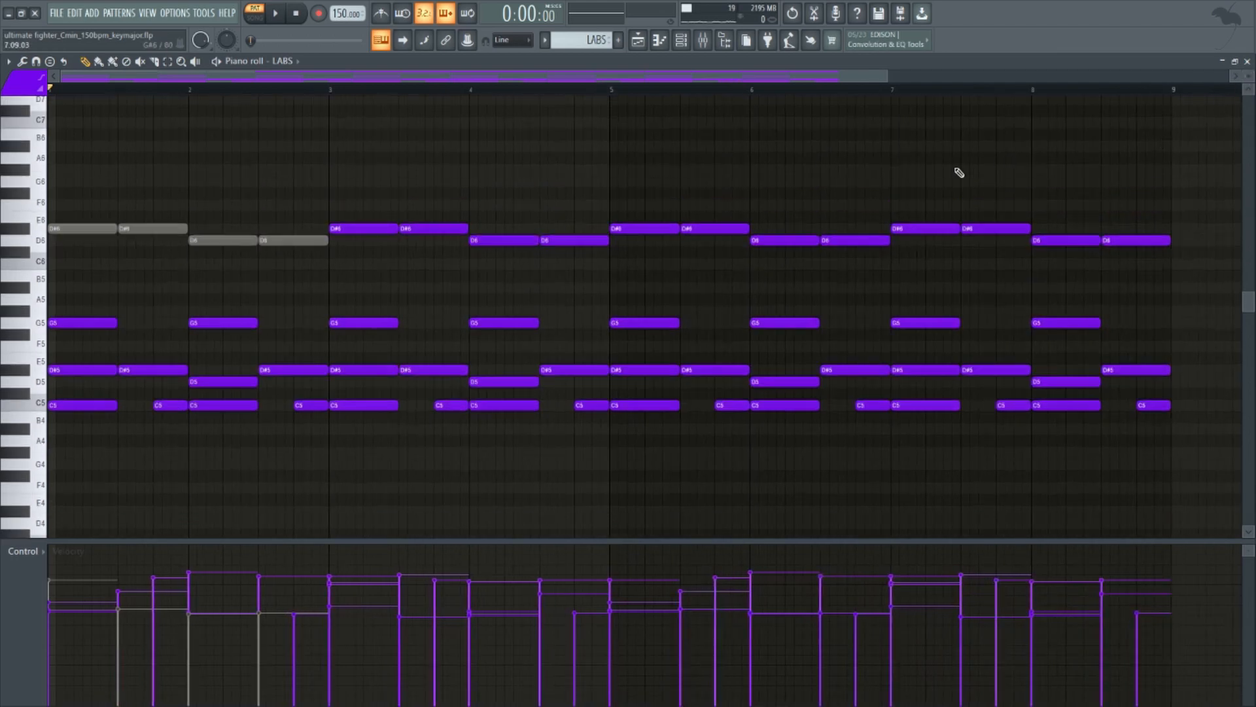
# Unmute the four upper D#6 and D6 notes in the first two bars.
pyautogui.keyDown('alt'); pyautogui.rightClick(281, 241); pyautogui.keyUp('alt')
pyautogui.keyDown('alt'); pyautogui.rightClick(208, 240); pyautogui.keyUp('alt')
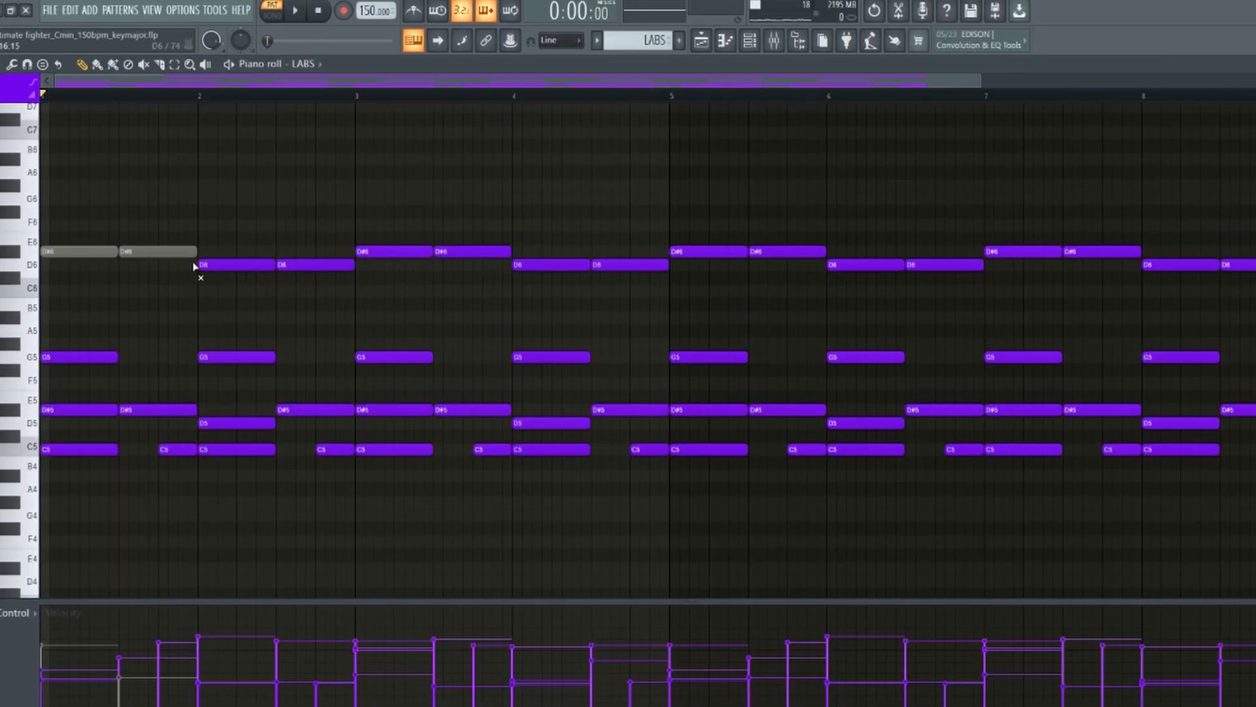
pyautogui.keyDown('alt'); pyautogui.rightClick(147, 229); pyautogui.keyUp('alt')
pyautogui.keyDown('alt'); pyautogui.rightClick(83, 228); pyautogui.keyUp('alt')
# Move the upper D#6 and D6 notes of bars 1 and 2 down one octave and back up, and play the melody.
pyautogui.moveTo(303, 165); pyautogui.dragTo(87, 303)
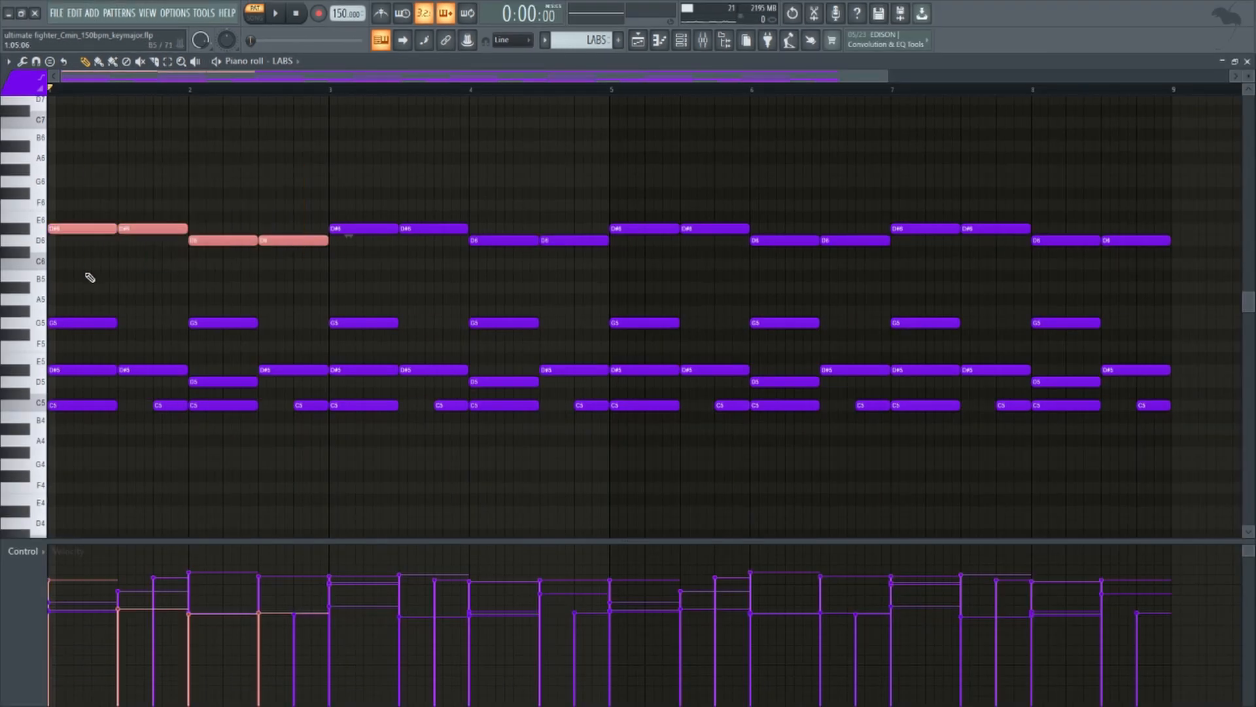
pyautogui.hotkey('ctrl', 'Down')
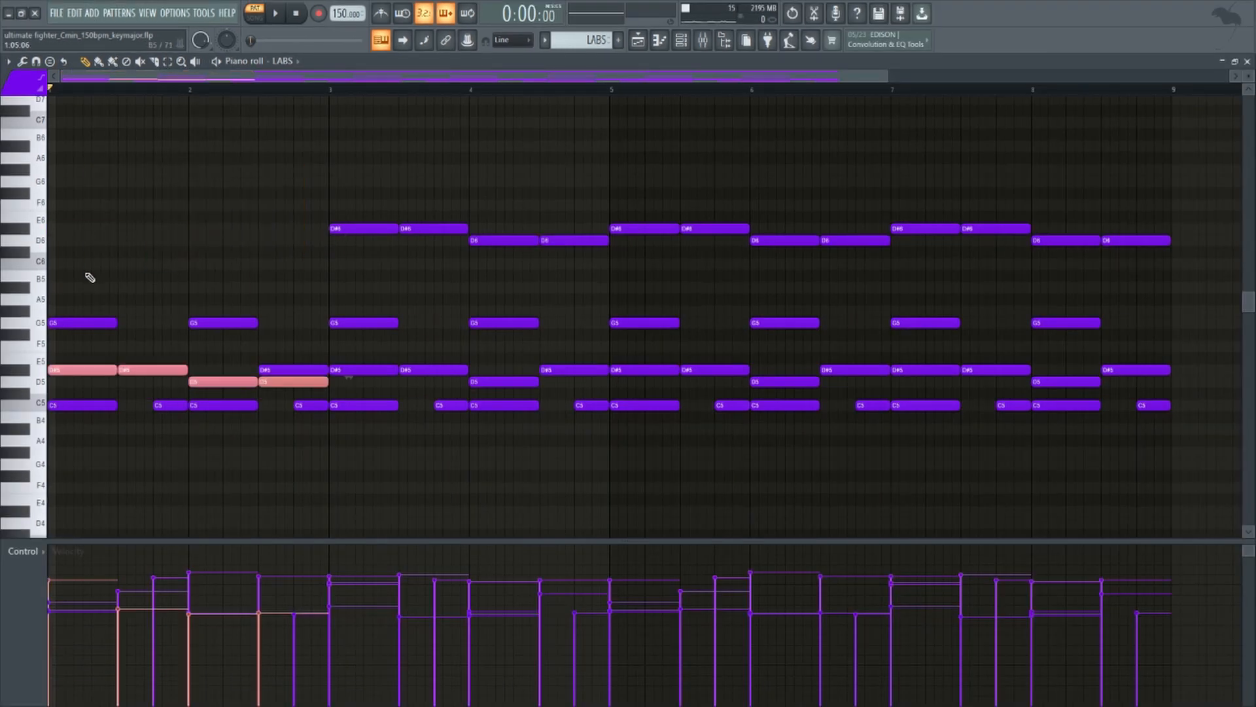
pyautogui.hotkey('ctrl', 'Up')
pyautogui.press('space')
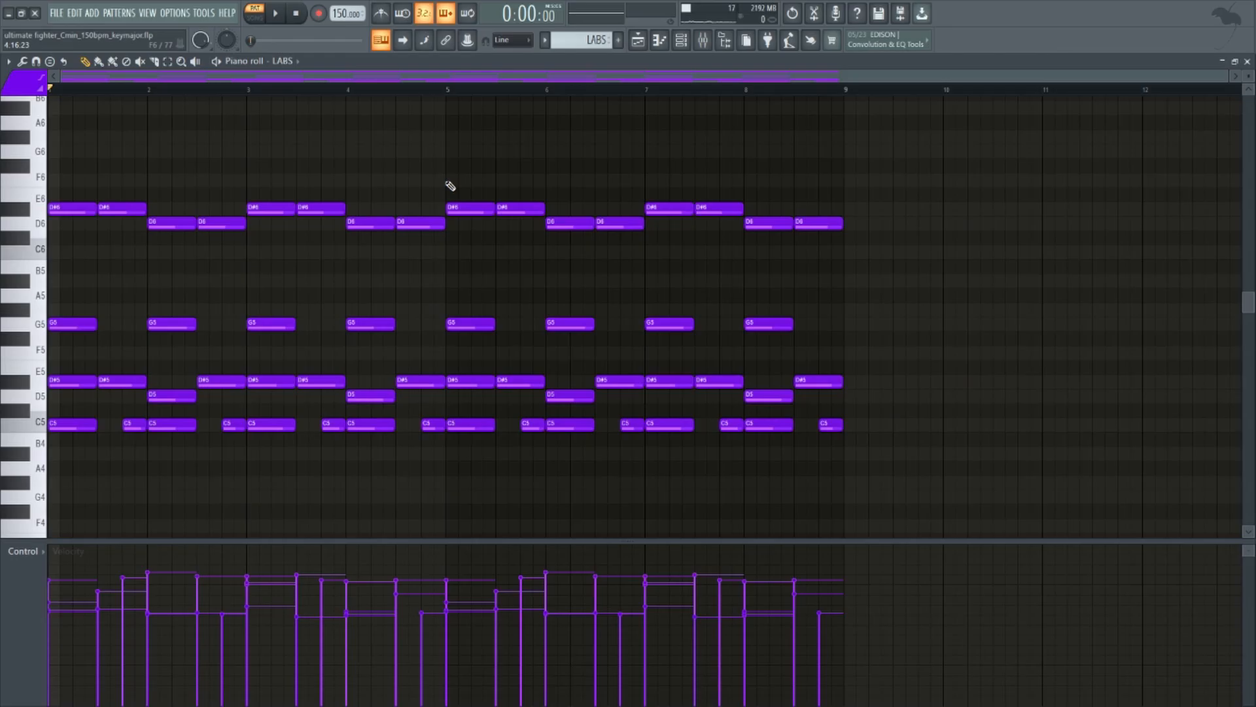
# Try randomizing the velocity and panning levels of the melody's notes with the piano roll randomizer.
pyautogui.moveTo(434, 160); pyautogui.dragTo(48, 533)
pyautogui.rightClick(557, 153)
pyautogui.hotkey('alt', 'r')
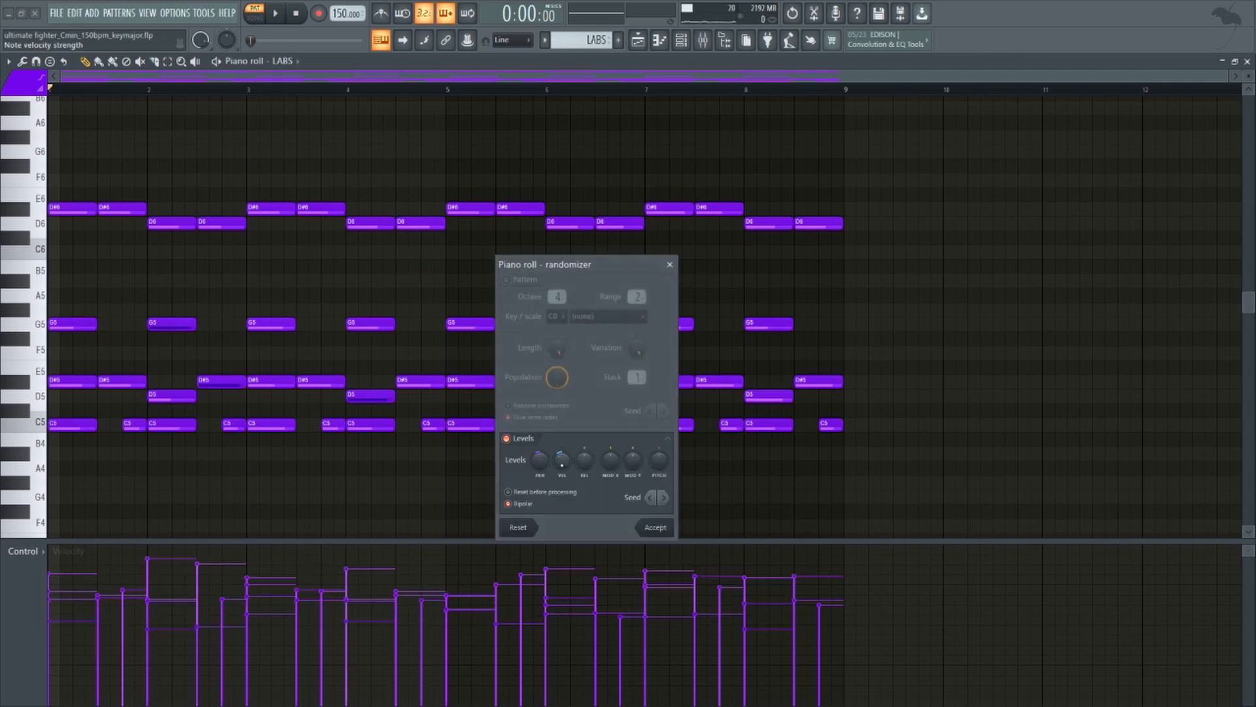
pyautogui.moveTo(562, 461); pyautogui.dragTo(540, 448)
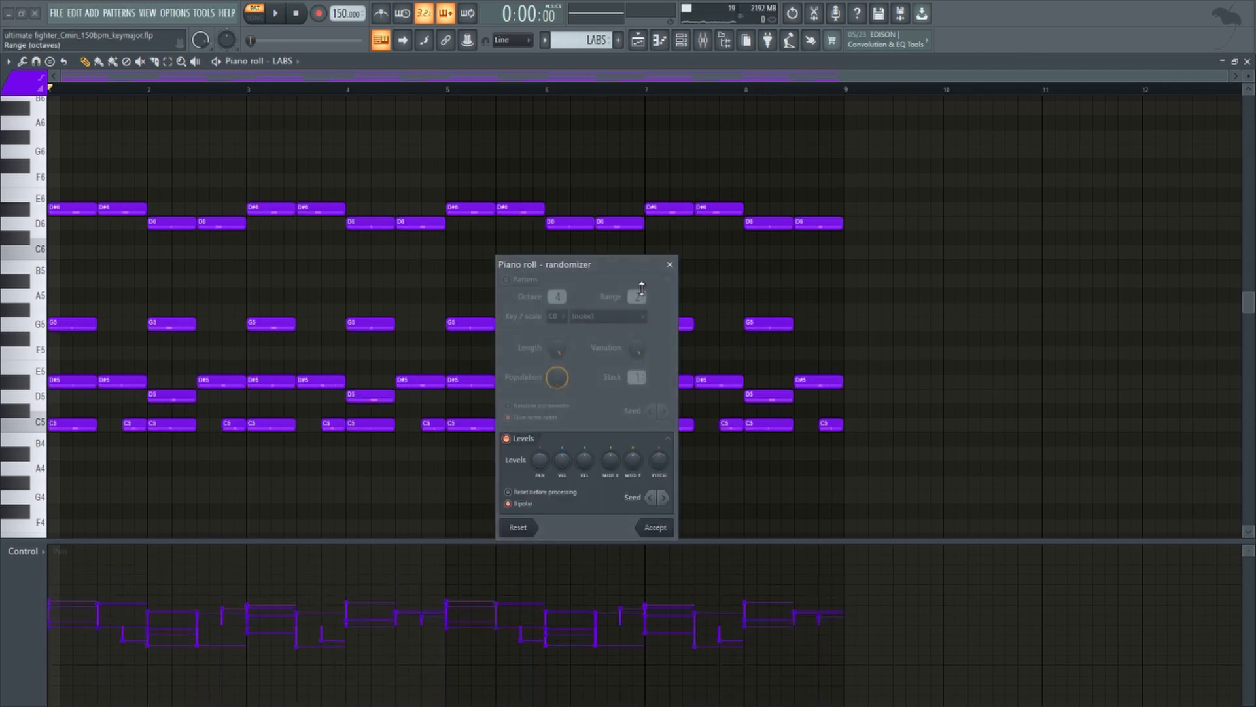
pyautogui.click(669, 264)
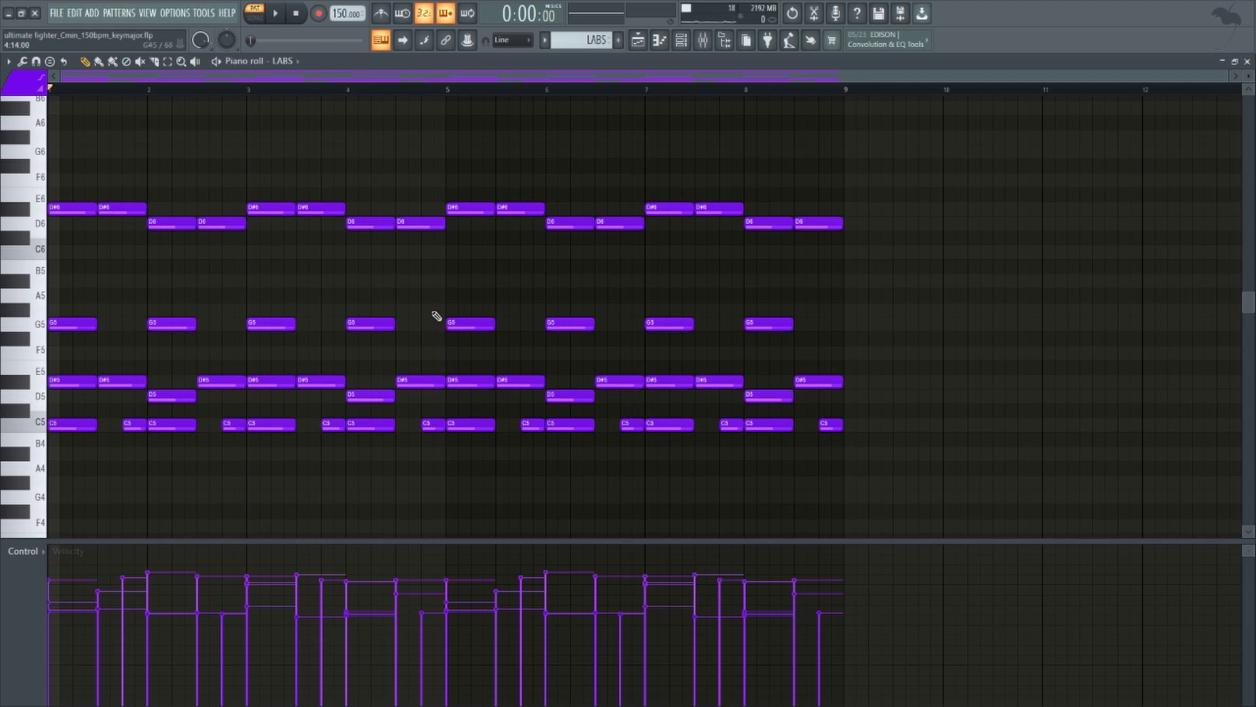
# Select the X2 Speed time slot and the 1 Beat Gate volume slot in Gross Beat on mixer Insert 1, playing the melody through it.
pyautogui.press('F9')
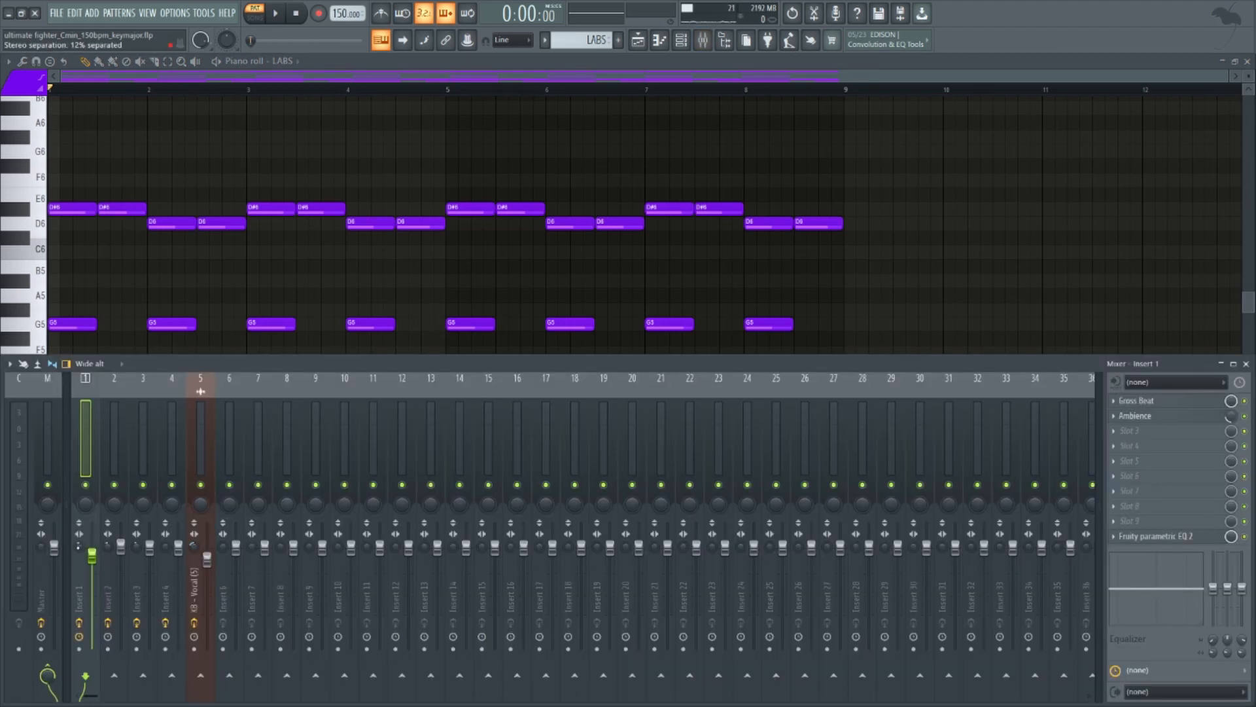
pyautogui.click(1144, 402)
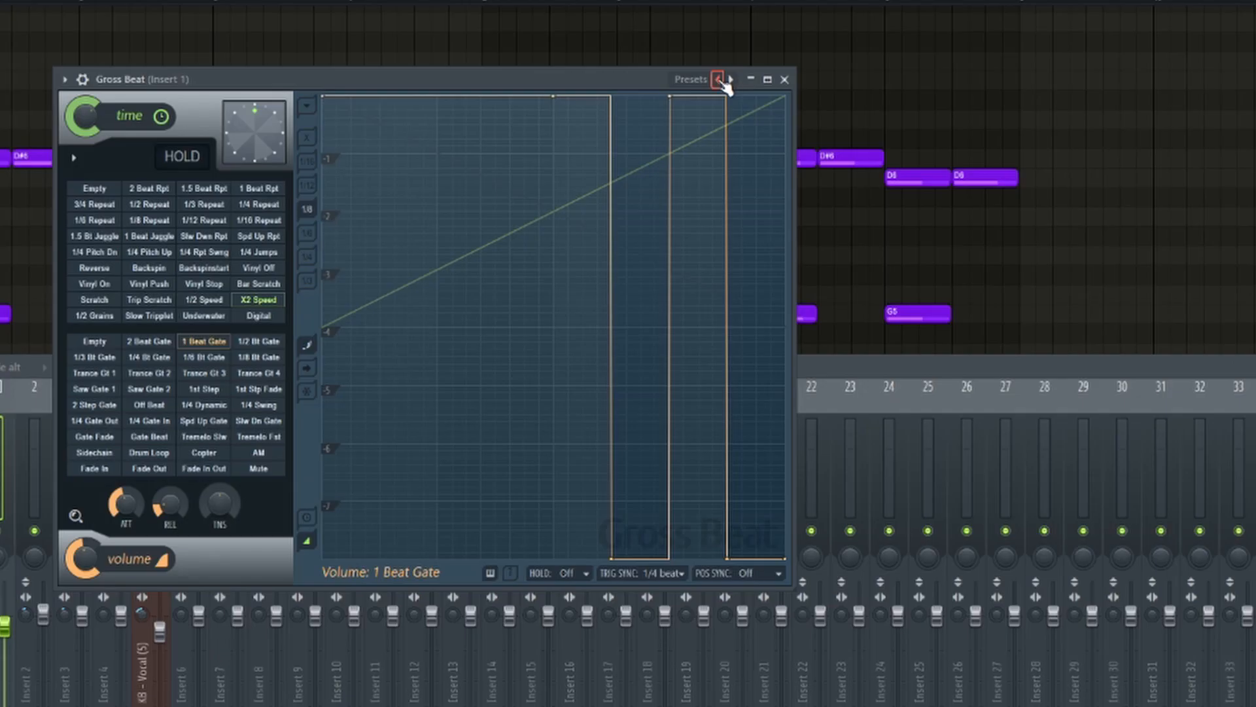
pyautogui.click(720, 80)
pyautogui.click(264, 302)
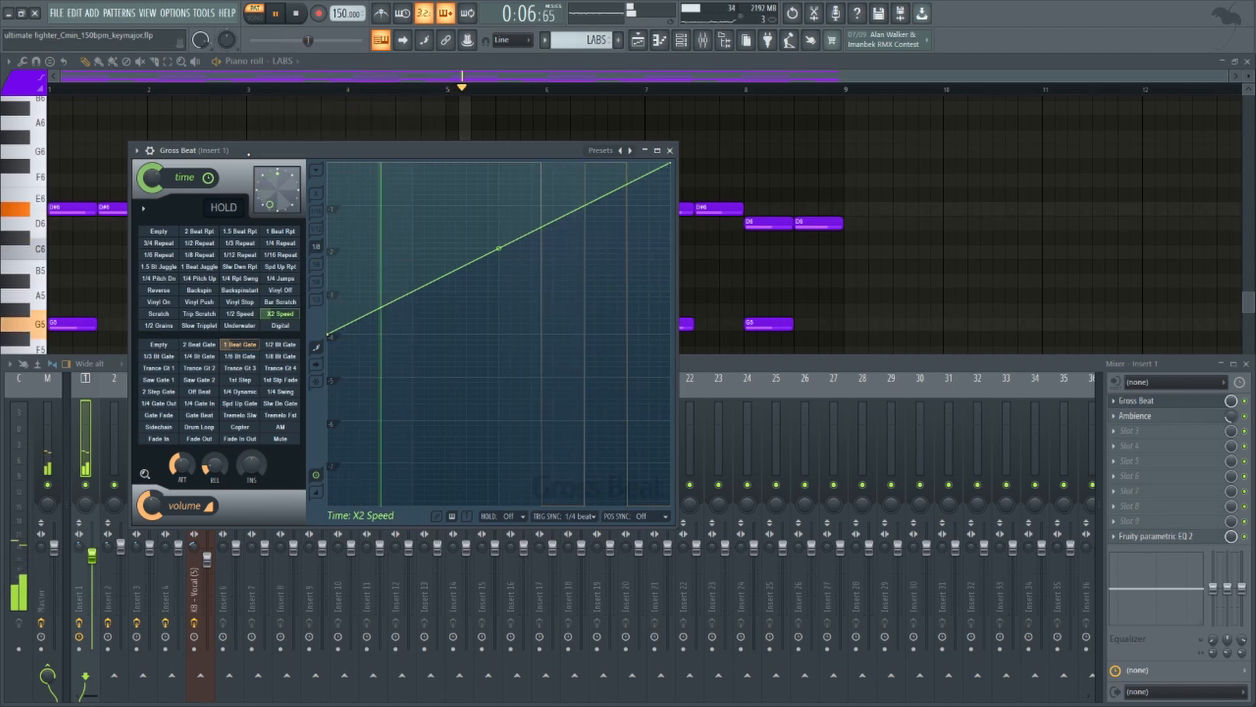
pyautogui.press('space')
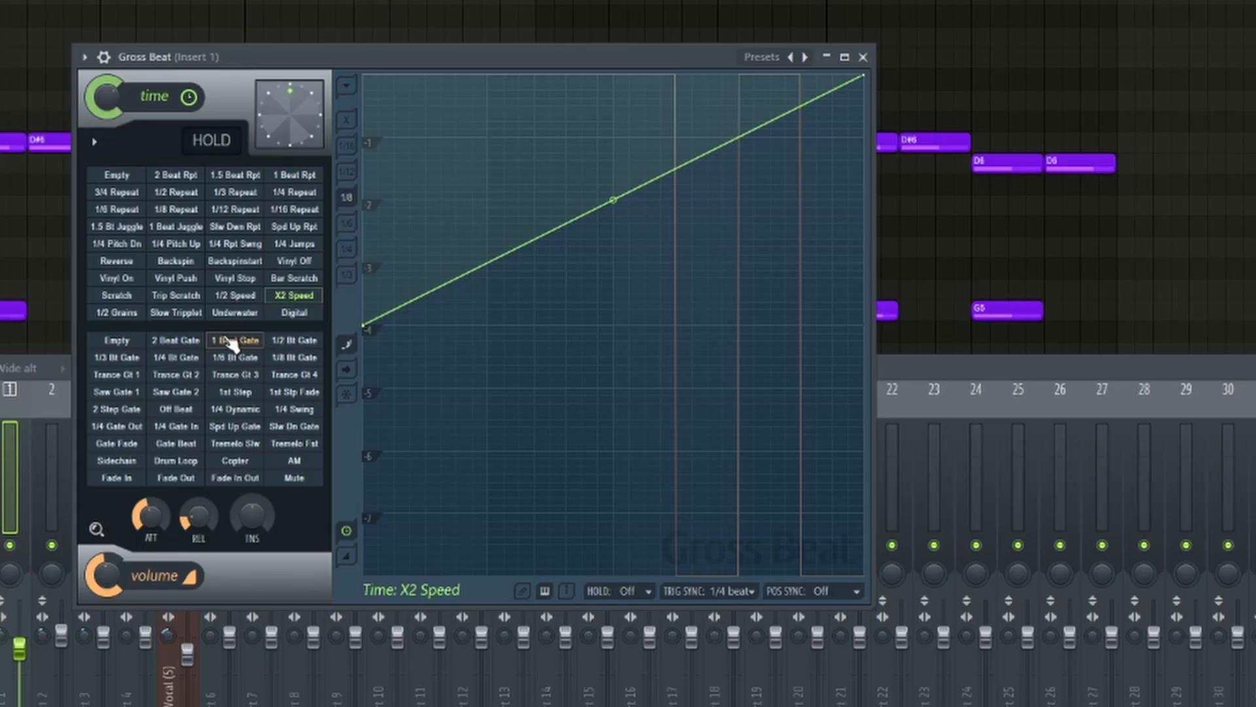
pyautogui.click(236, 342)
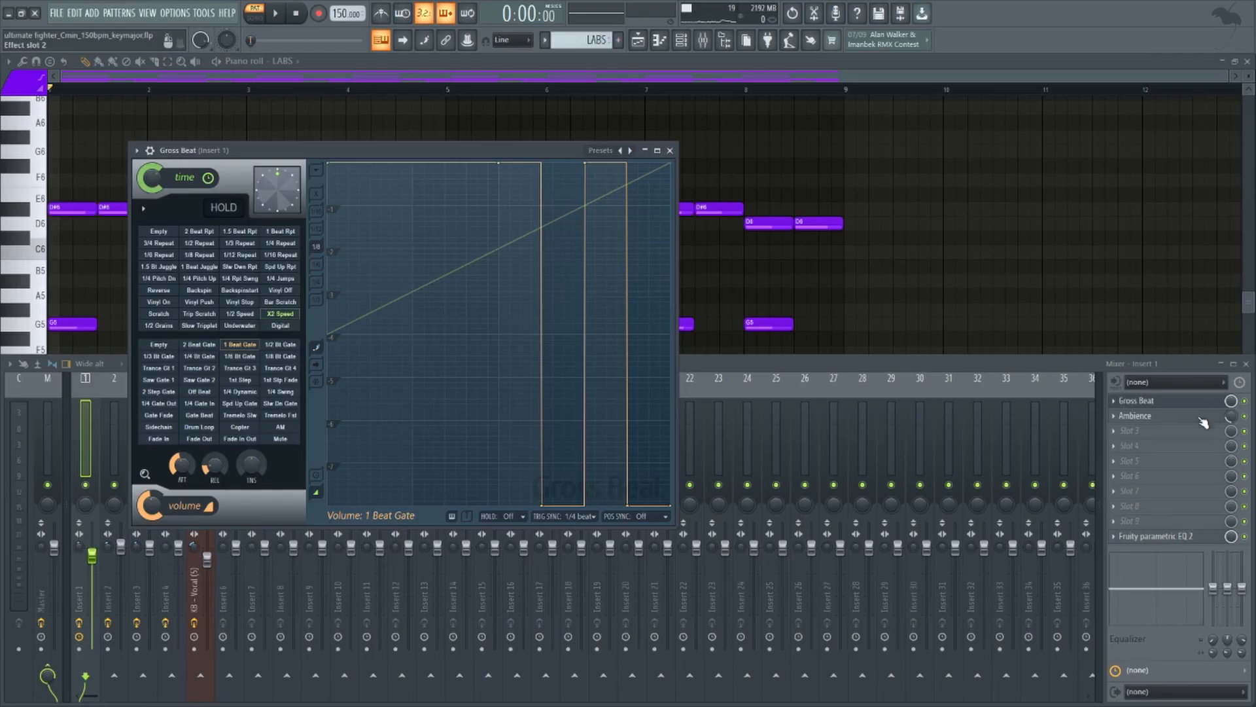
# Bypass the Ambience effect on Insert 1 and play the melody through Gross Beat alone.
pyautogui.click(1247, 420)
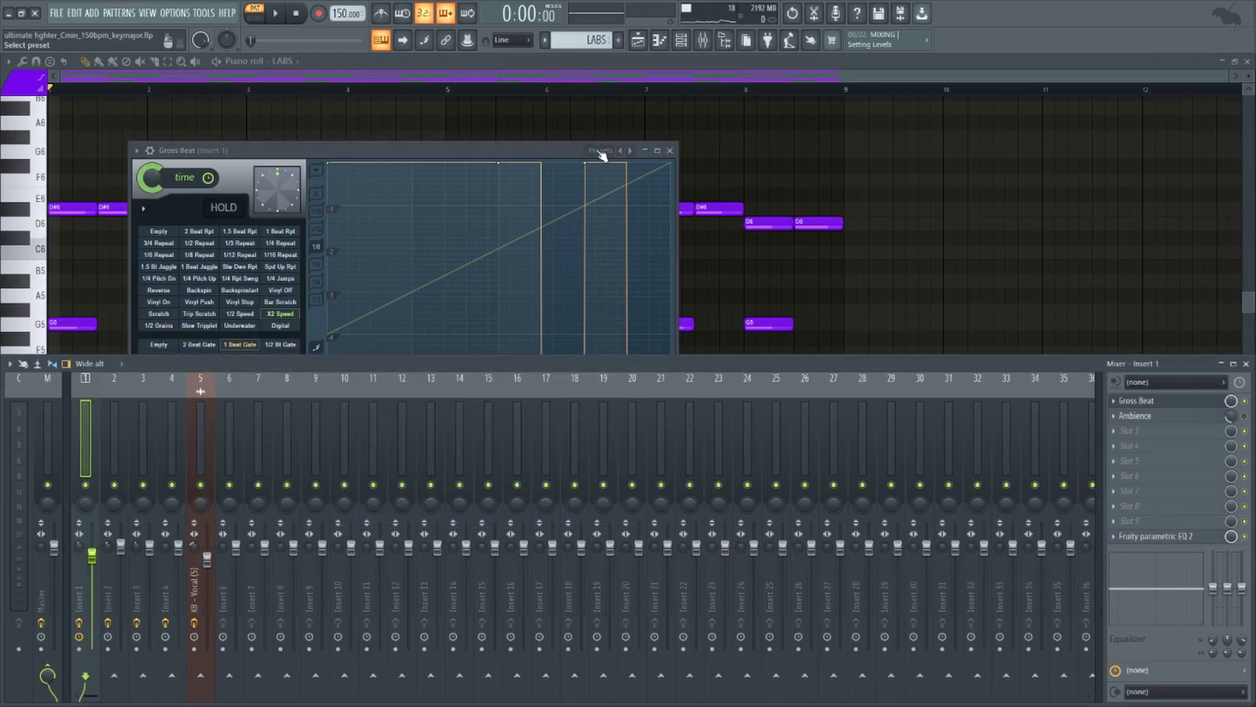
pyautogui.click(522, 154)
pyautogui.press('space')
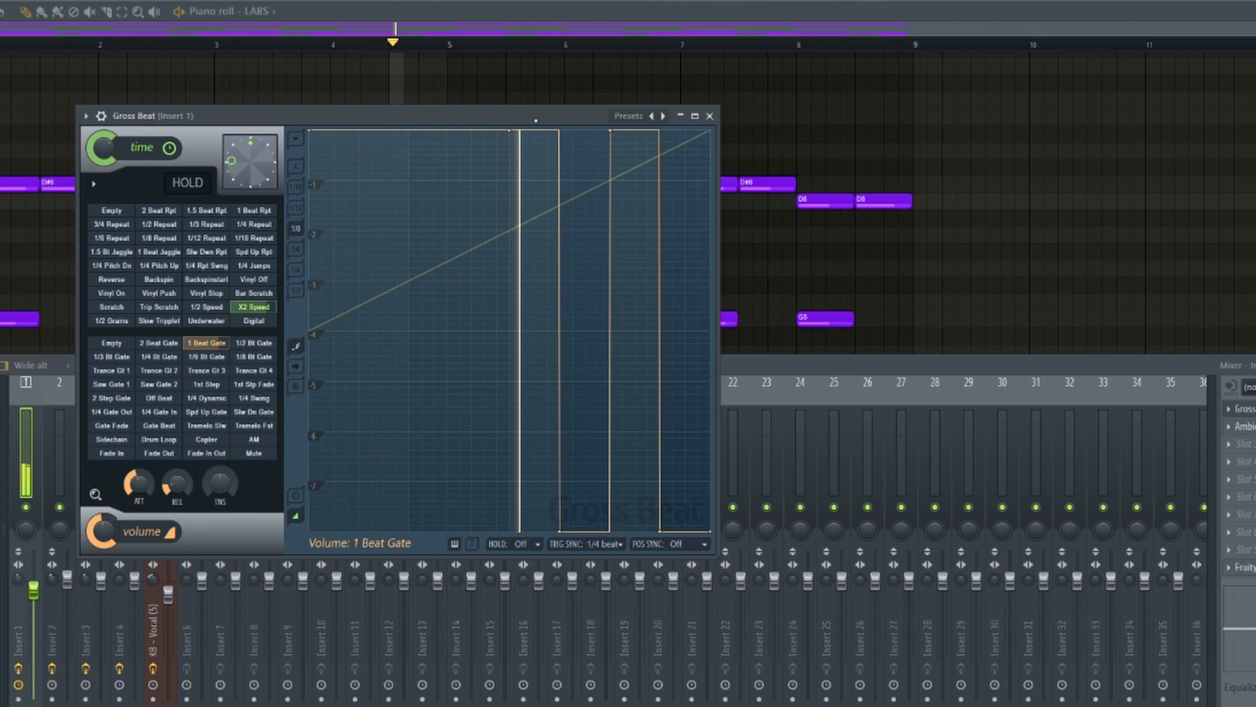
pyautogui.press('space')
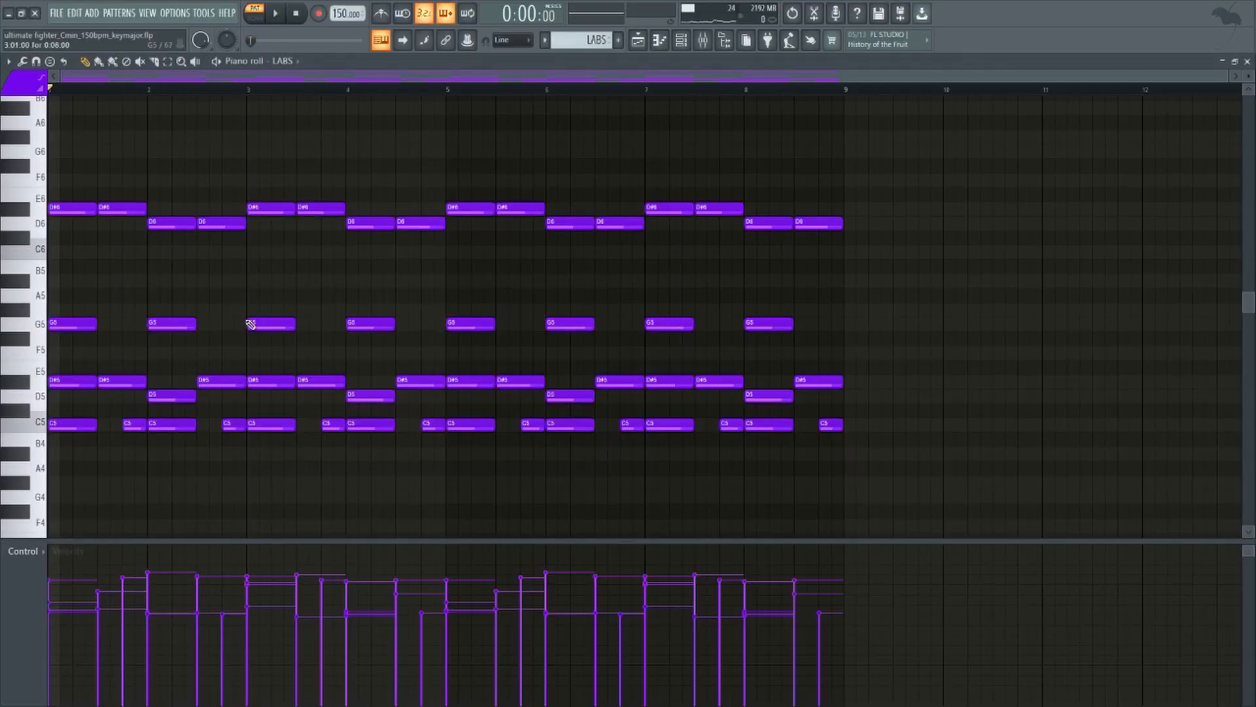
# Examine the second D#5 note in bar 1 and the D#5 note in bar 2 of the piano roll.
pyautogui.scroll(2, 209, 420)
pyautogui.keyDown('ctrl'); pyautogui.keyDown('shift'); pyautogui.click(272, 385); pyautogui.keyUp('shift'); pyautogui.keyUp('ctrl')
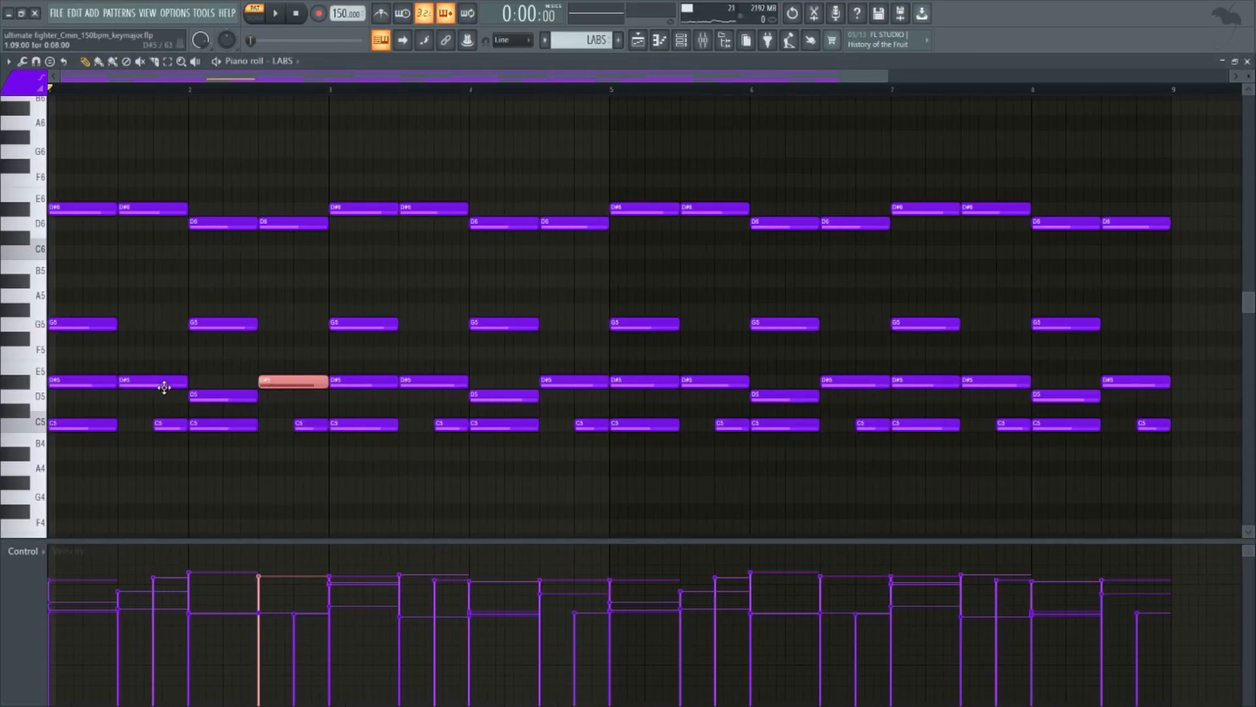
pyautogui.keyDown('ctrl'); pyautogui.keyDown('shift'); pyautogui.click(161, 386); pyautogui.keyUp('shift'); pyautogui.keyUp('ctrl')
pyautogui.rightClick(166, 351)
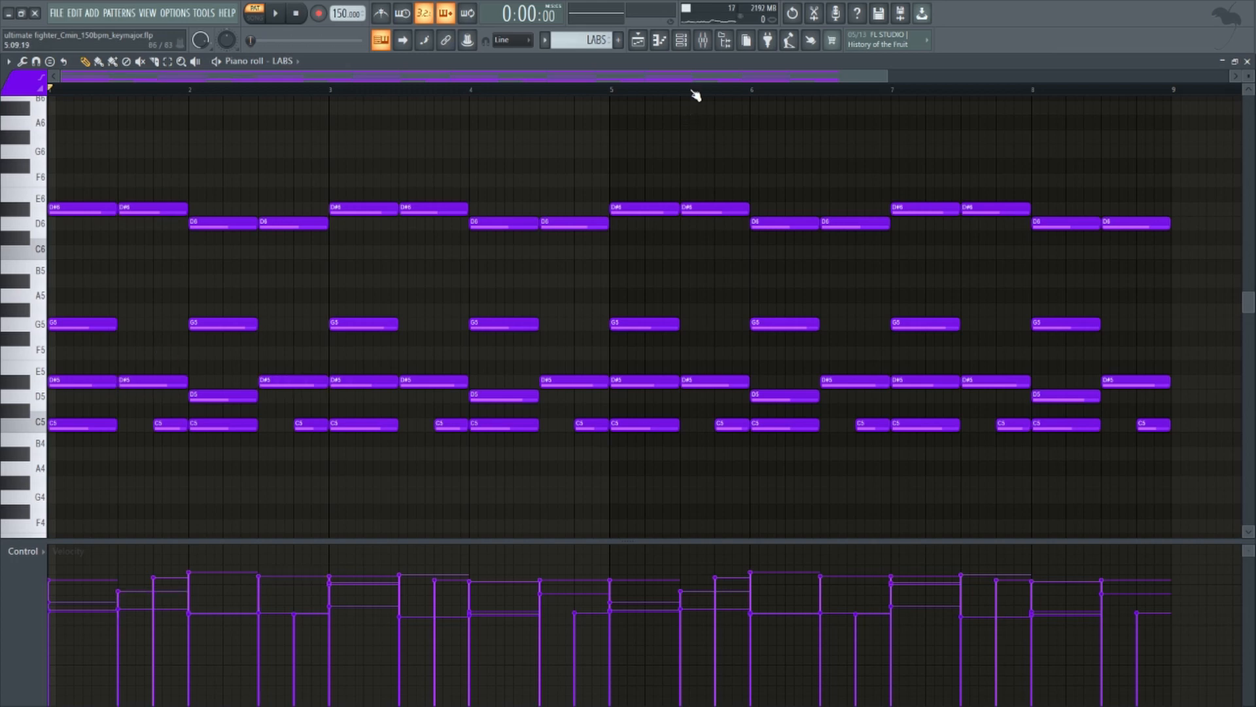
# Review the Gross Beat, Ambience and Fruity parametric EQ 2 effects on mixer Insert 1, closing their windows.
pyautogui.click(705, 44)
pyautogui.click(1151, 401)
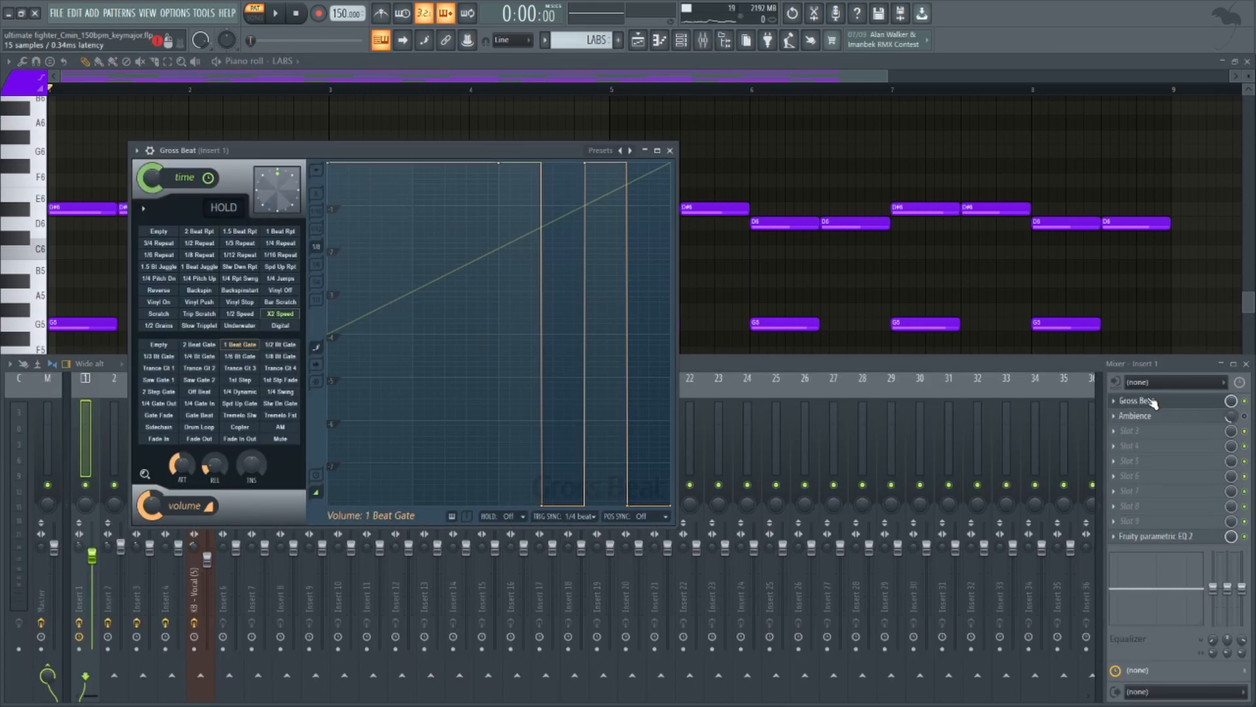
pyautogui.click(1135, 415)
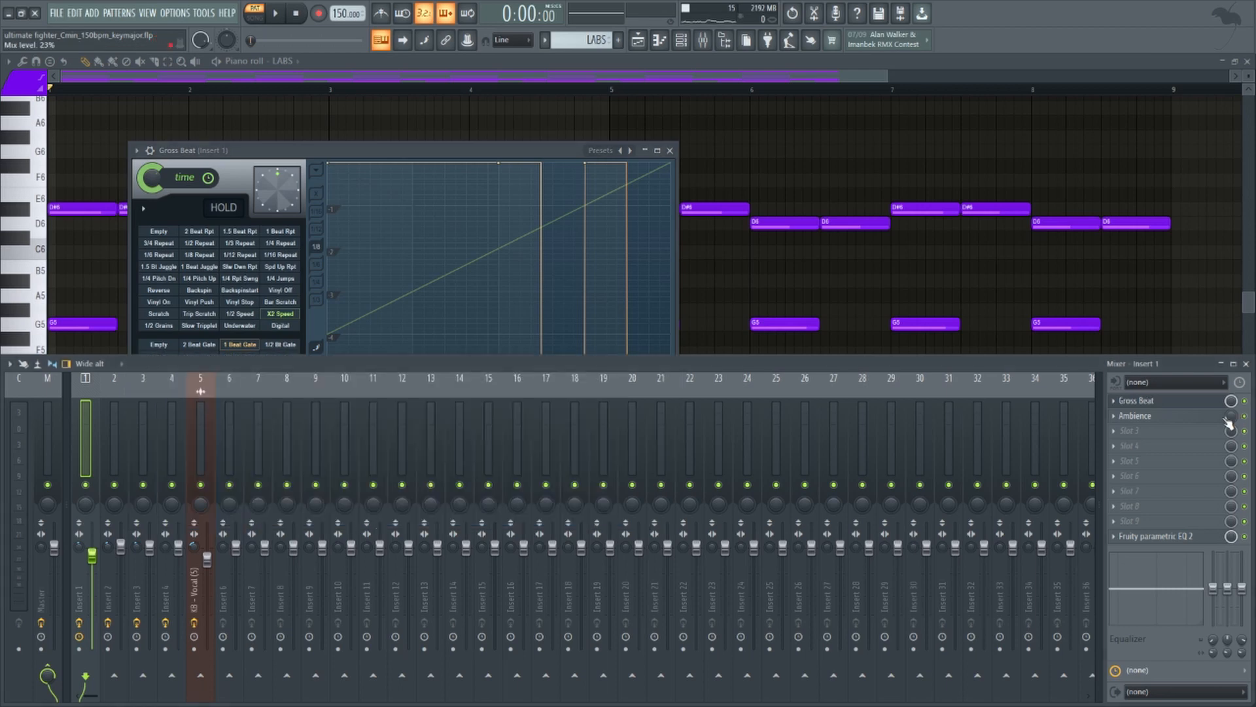
pyautogui.click(463, 208)
pyautogui.click(670, 151)
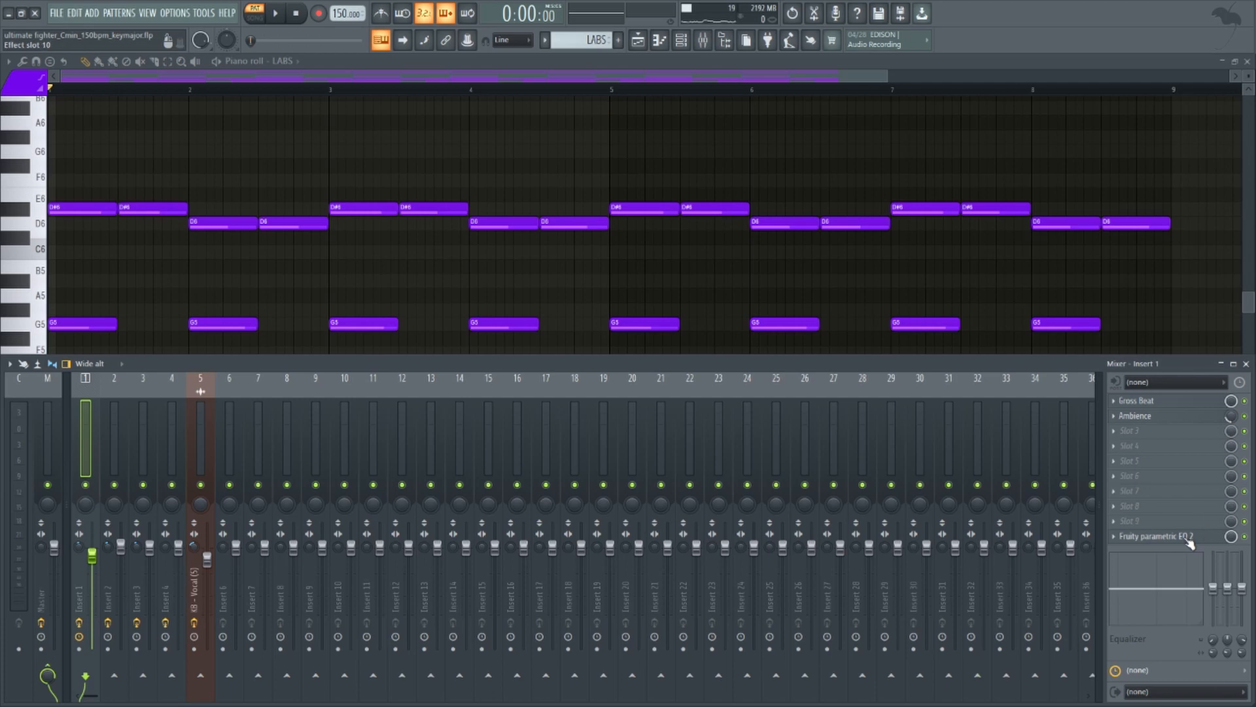
pyautogui.click(1125, 535)
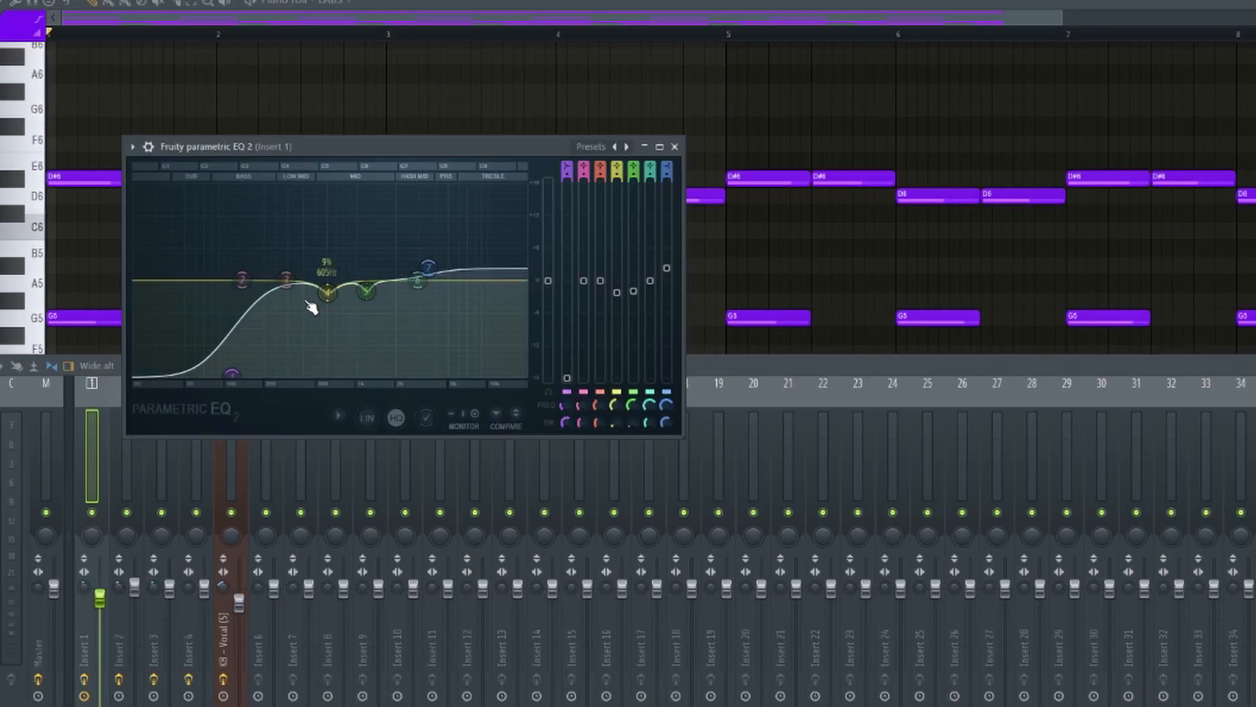
pyautogui.click(675, 147)
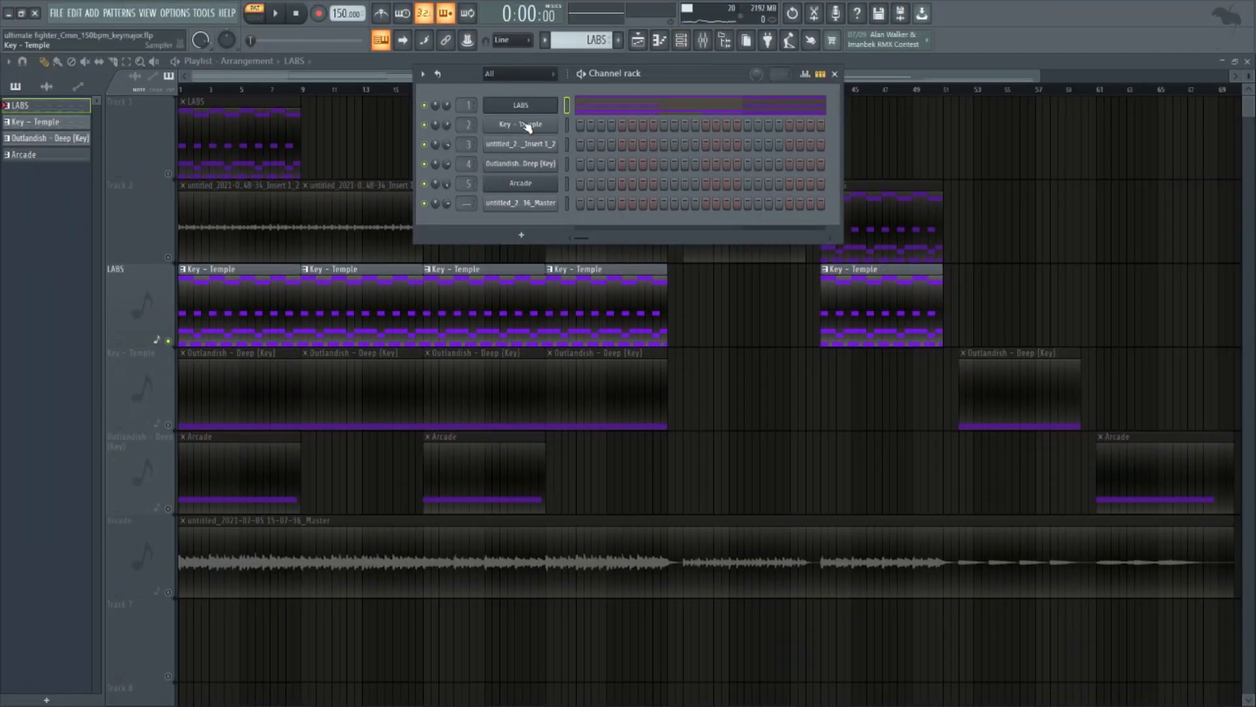
# Open the Key - Temple channel from the channel rack.
pyautogui.click(528, 126)
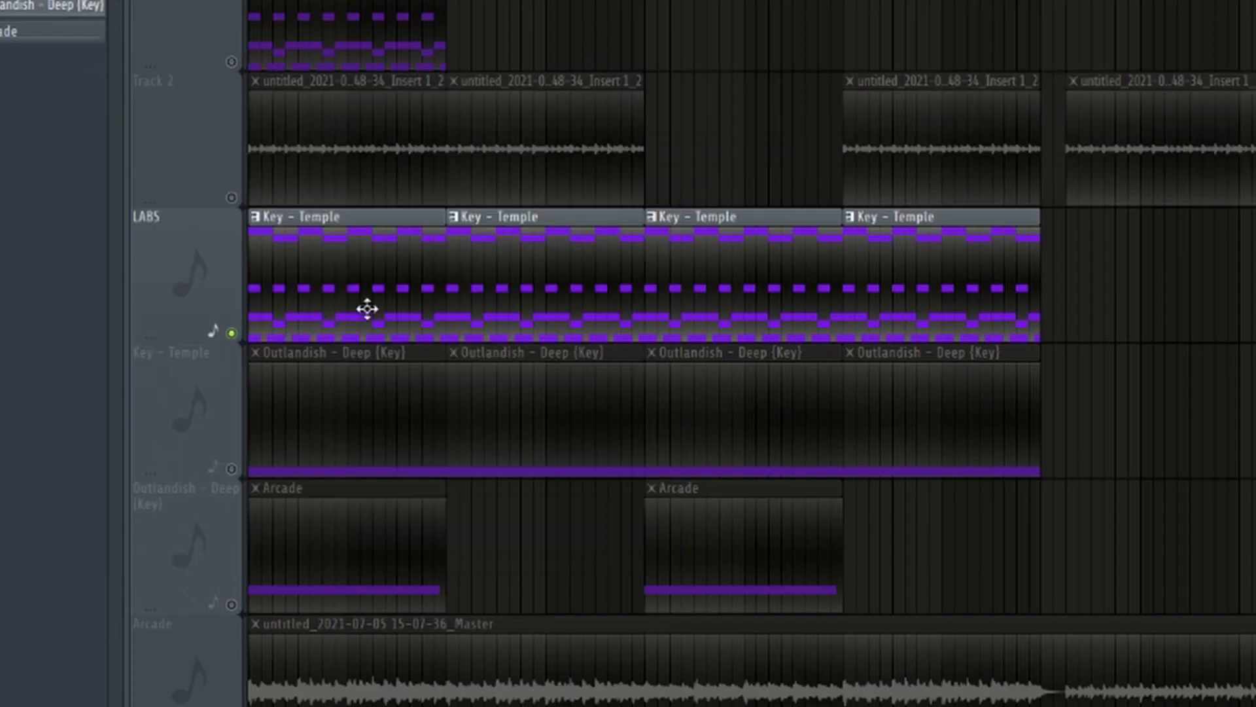
# Open the Key - Temple pattern in the piano roll and play its notes.
pyautogui.doubleClick(365, 308)
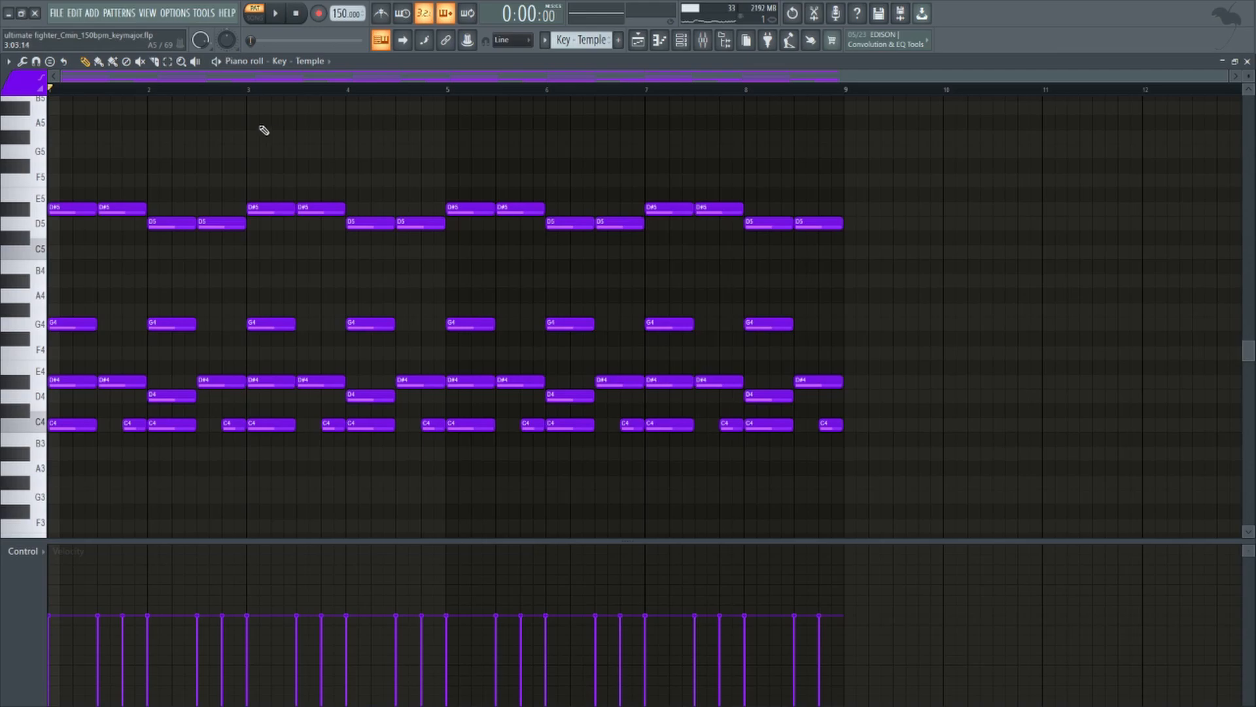
pyautogui.press('space')
# Review the Ambience and Fruity parametric EQ 2 effects on mixer Insert 2, and play the processed Key - Temple melody.
pyautogui.press('F9')
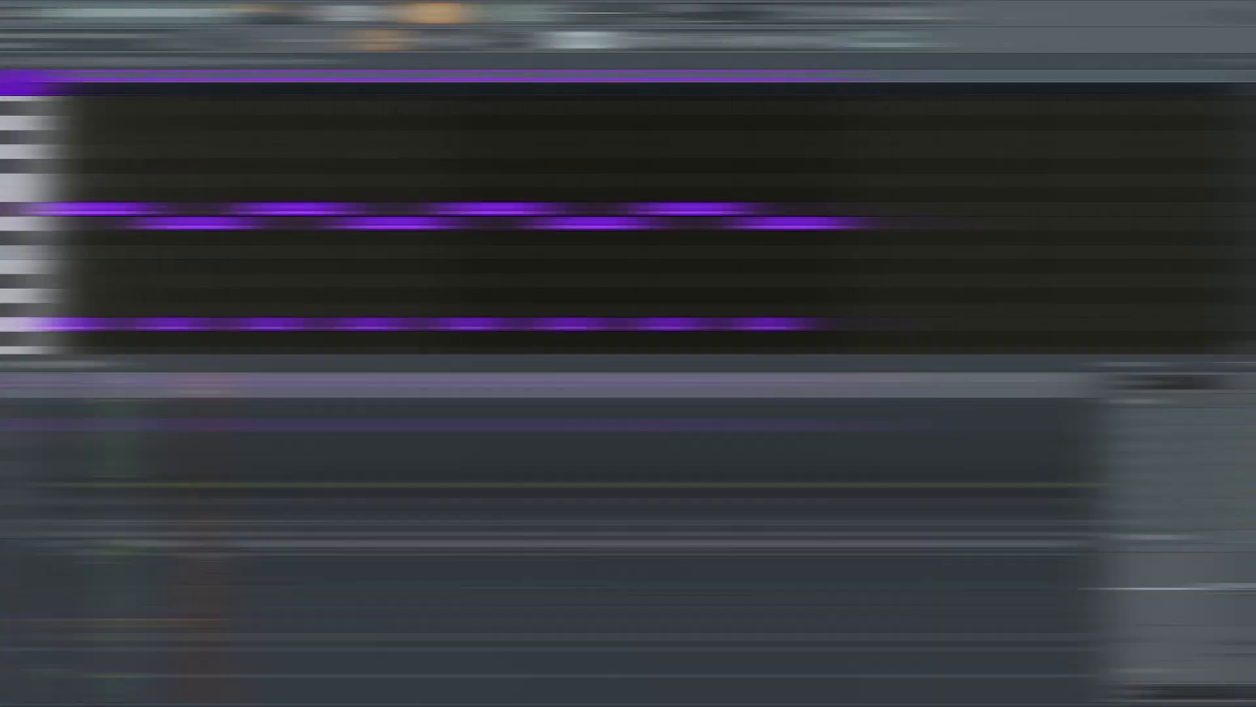
pyautogui.click(1191, 402)
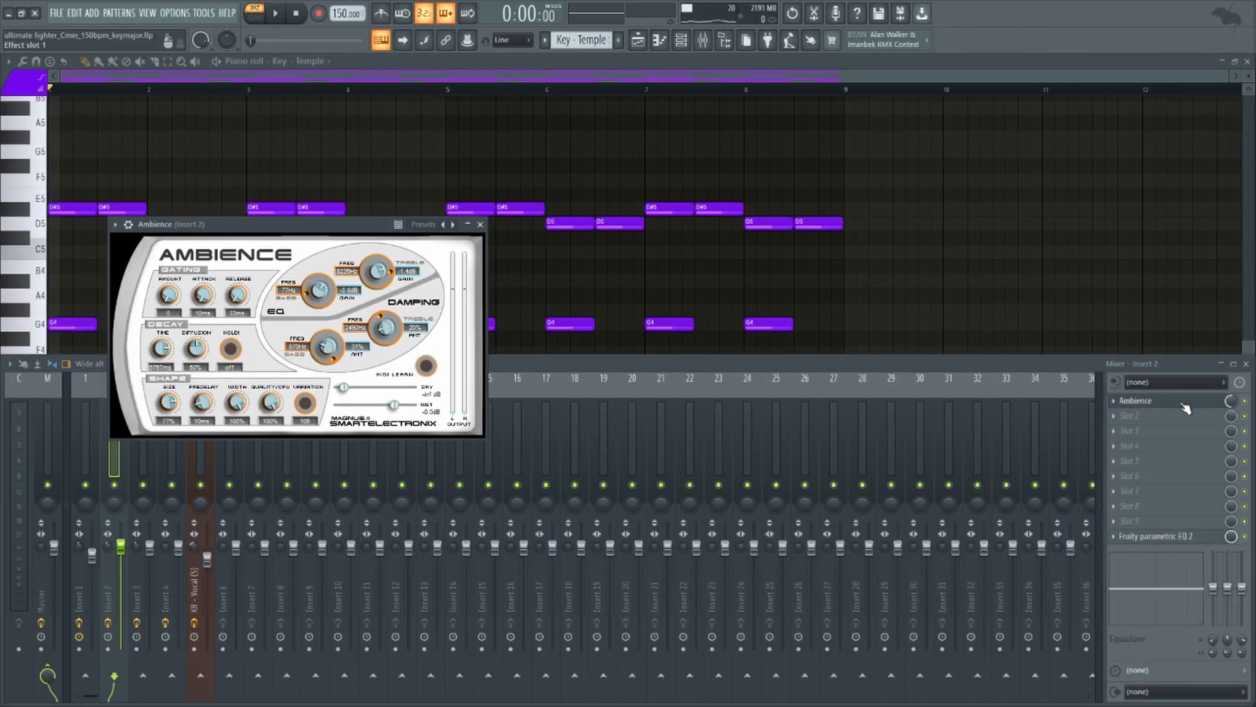
pyautogui.click(1183, 404)
pyautogui.click(1176, 534)
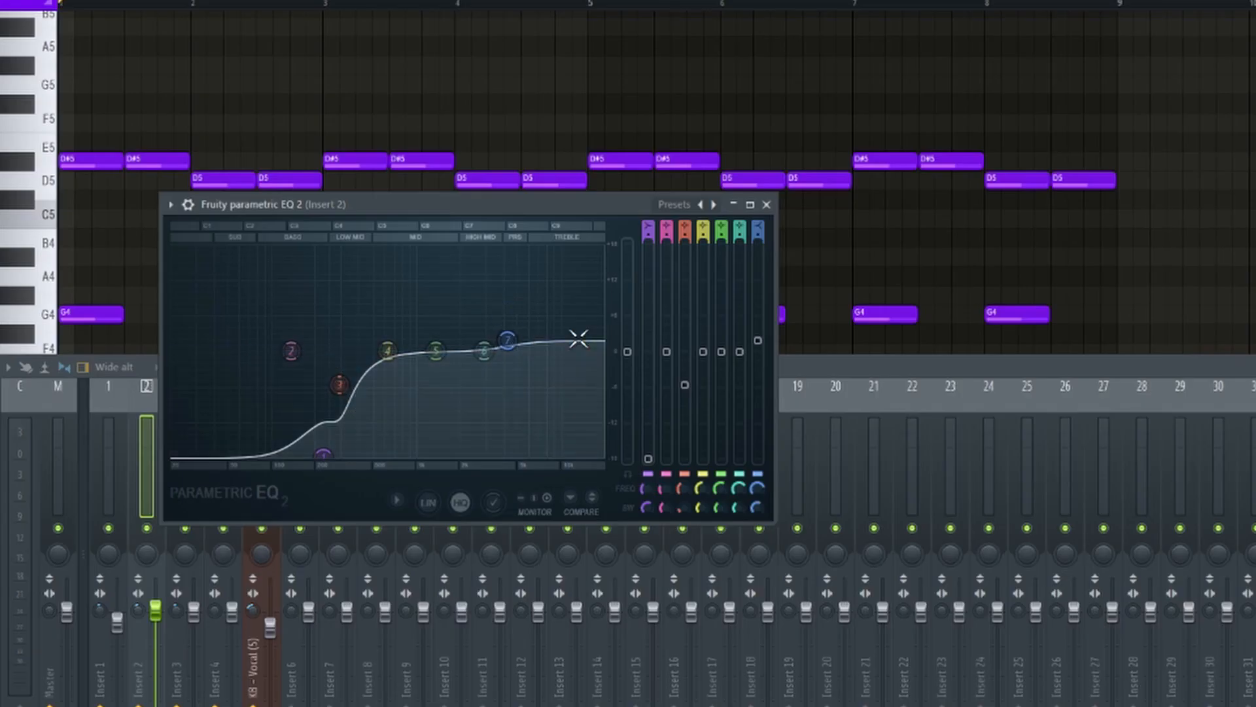
pyautogui.click(766, 204)
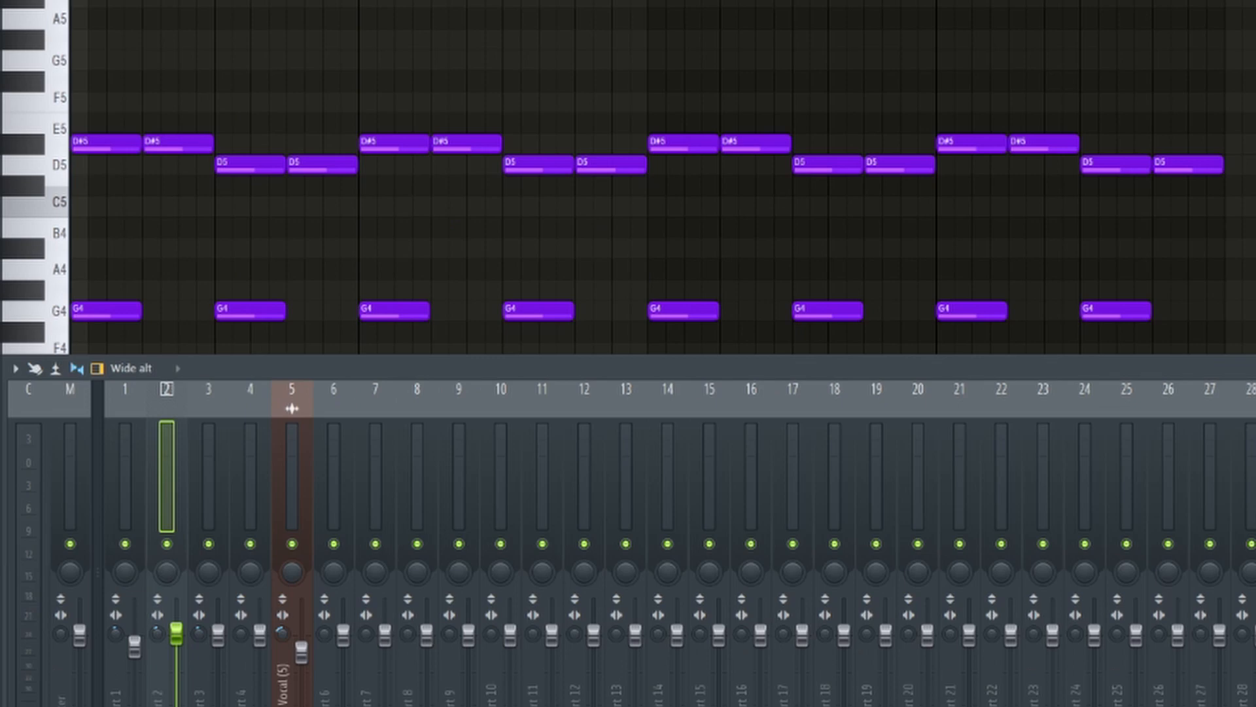
pyautogui.press('space')
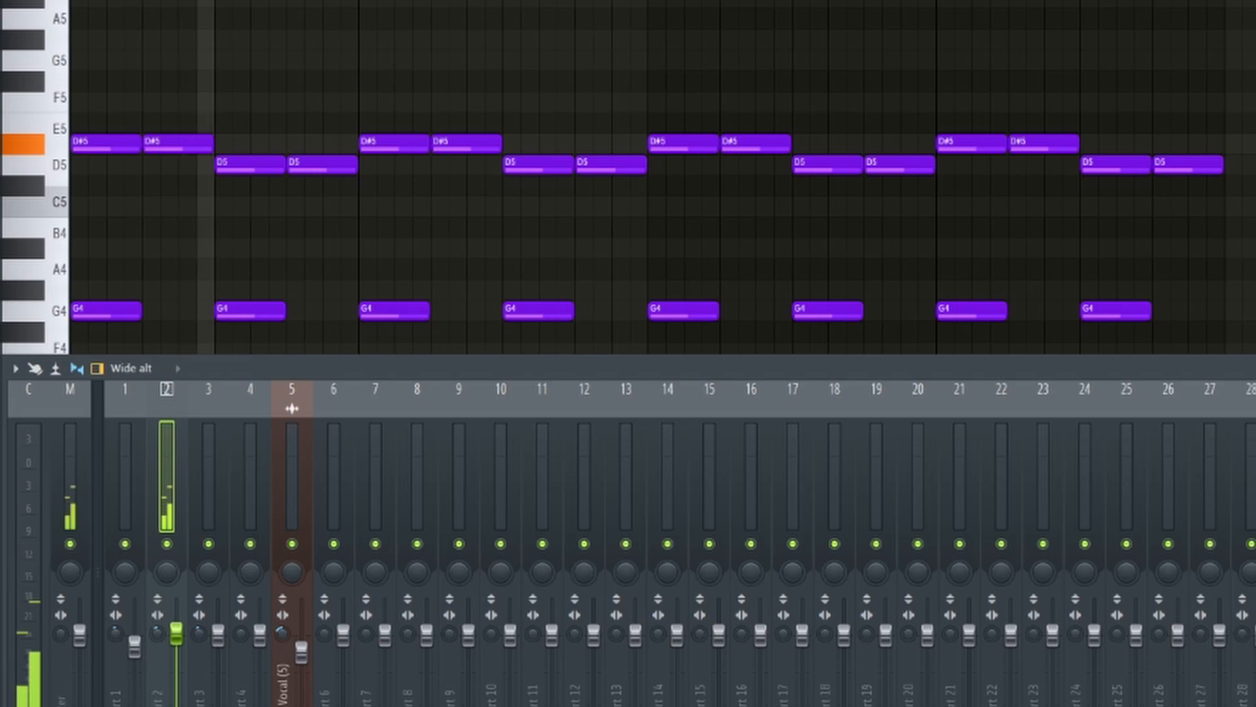
# Open the Outlandish - Deep (Key) channel from the channel rack and examine its sample settings.
pyautogui.click(297, 16)
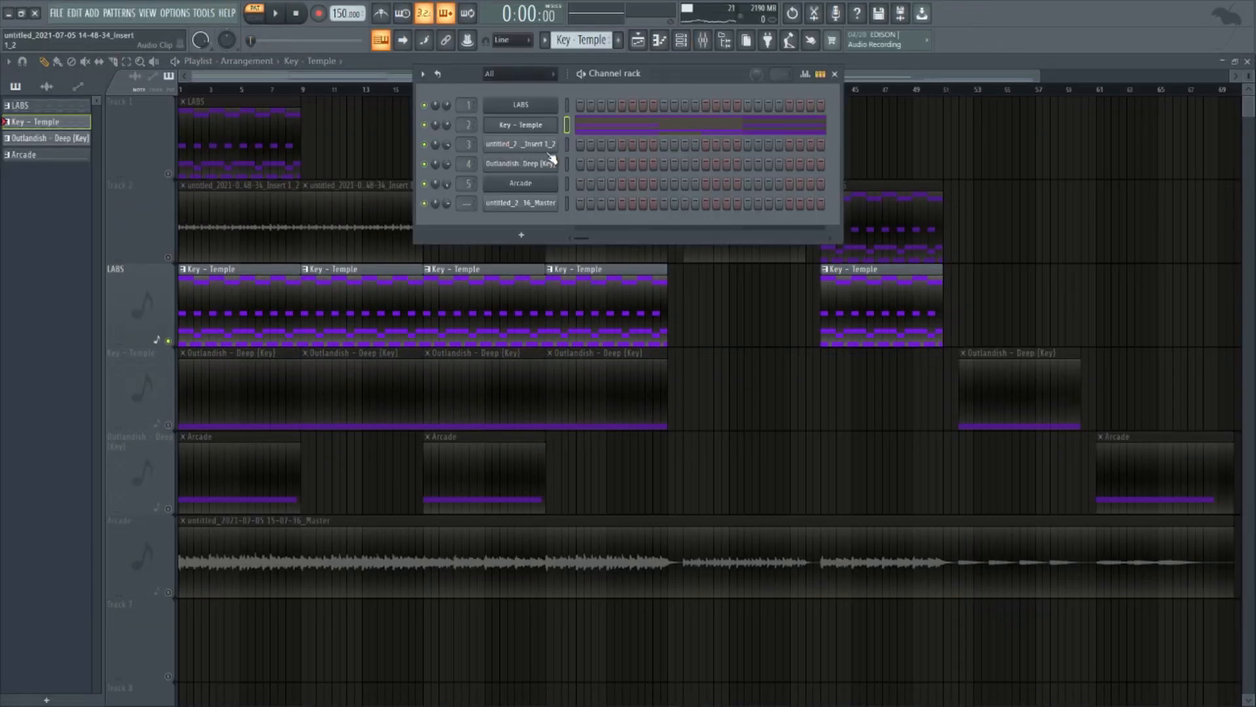
pyautogui.click(537, 167)
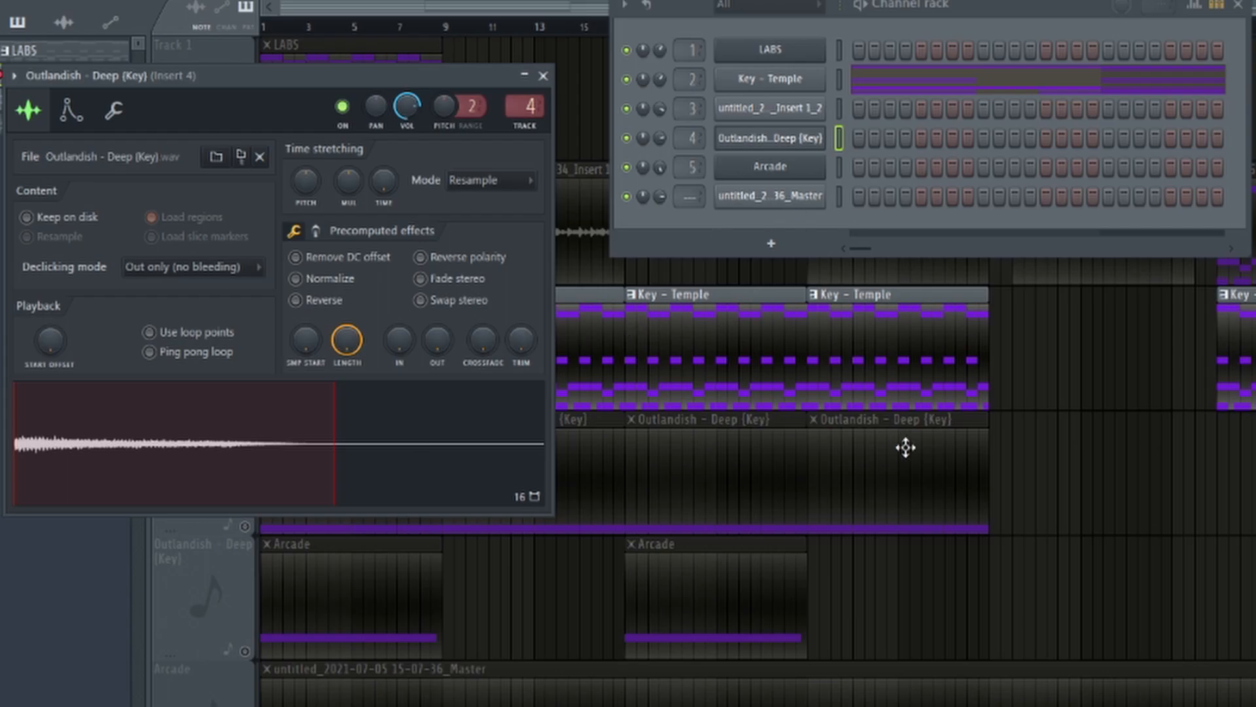
pyautogui.press('F12')
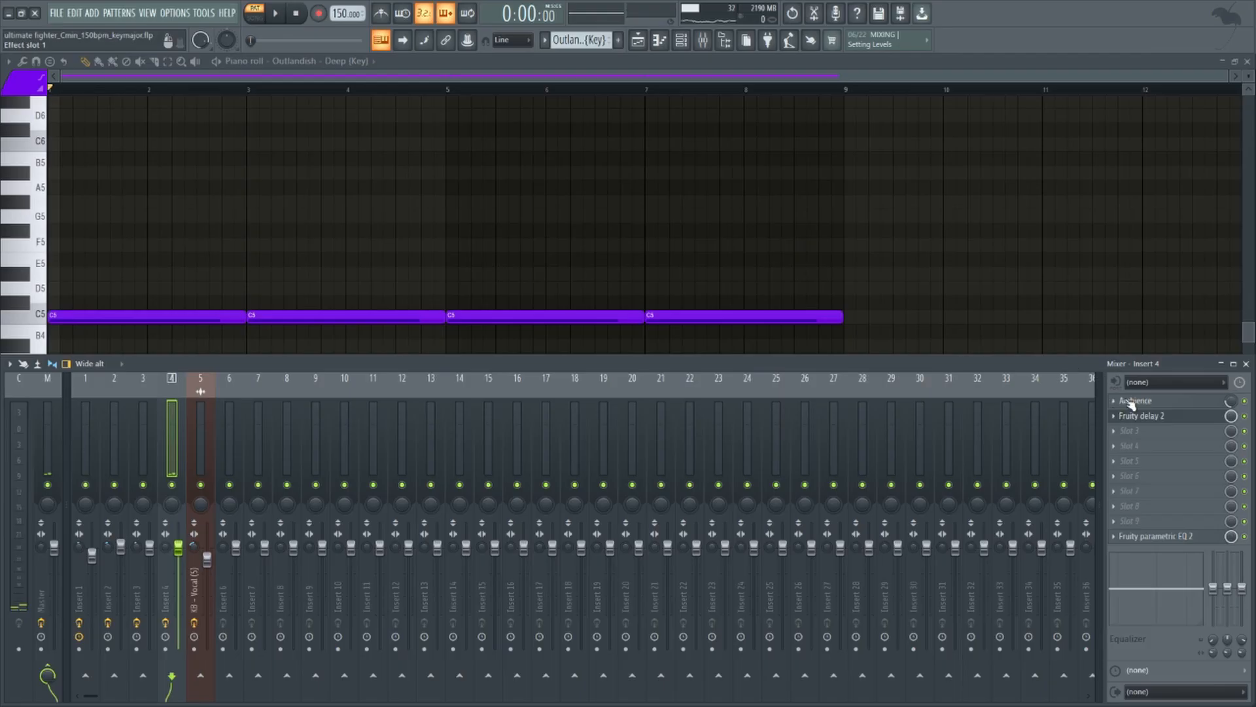
# Review the Ambience, Fruity delay 2 and Fruity parametric EQ 2 effects on mixer Insert 4, closing their windows.
pyautogui.click(1128, 402)
pyautogui.click(1144, 405)
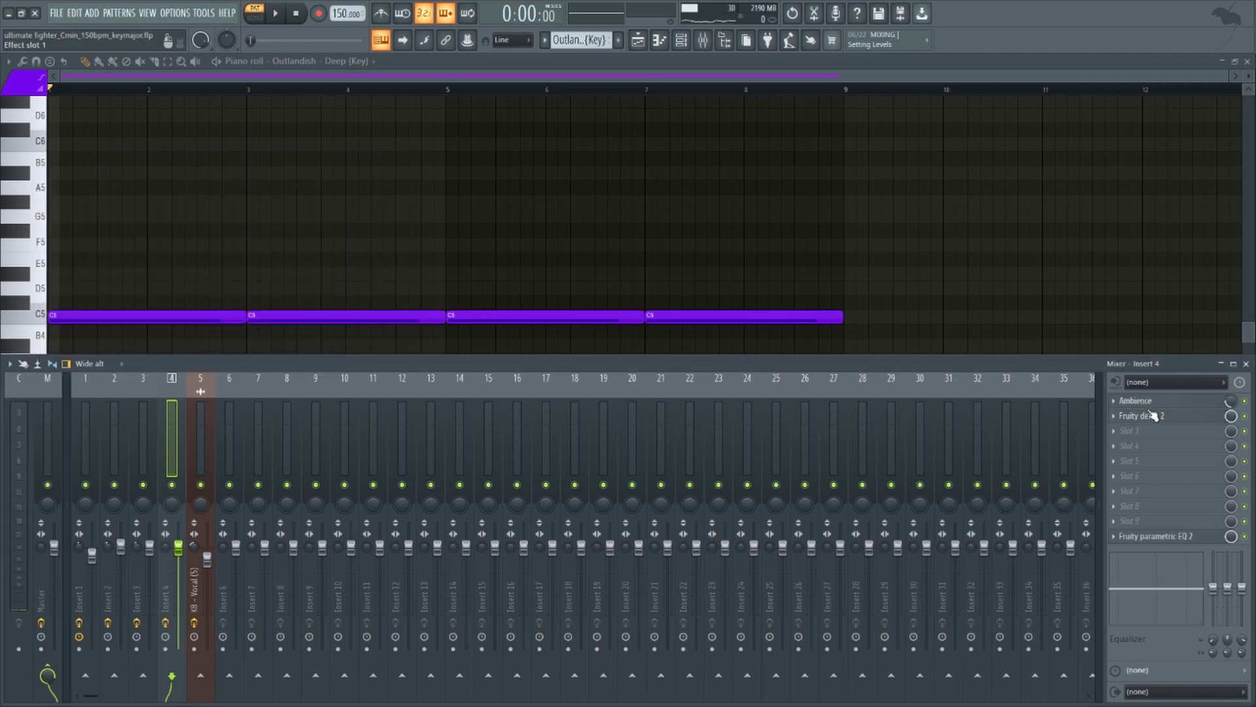
pyautogui.click(1148, 417)
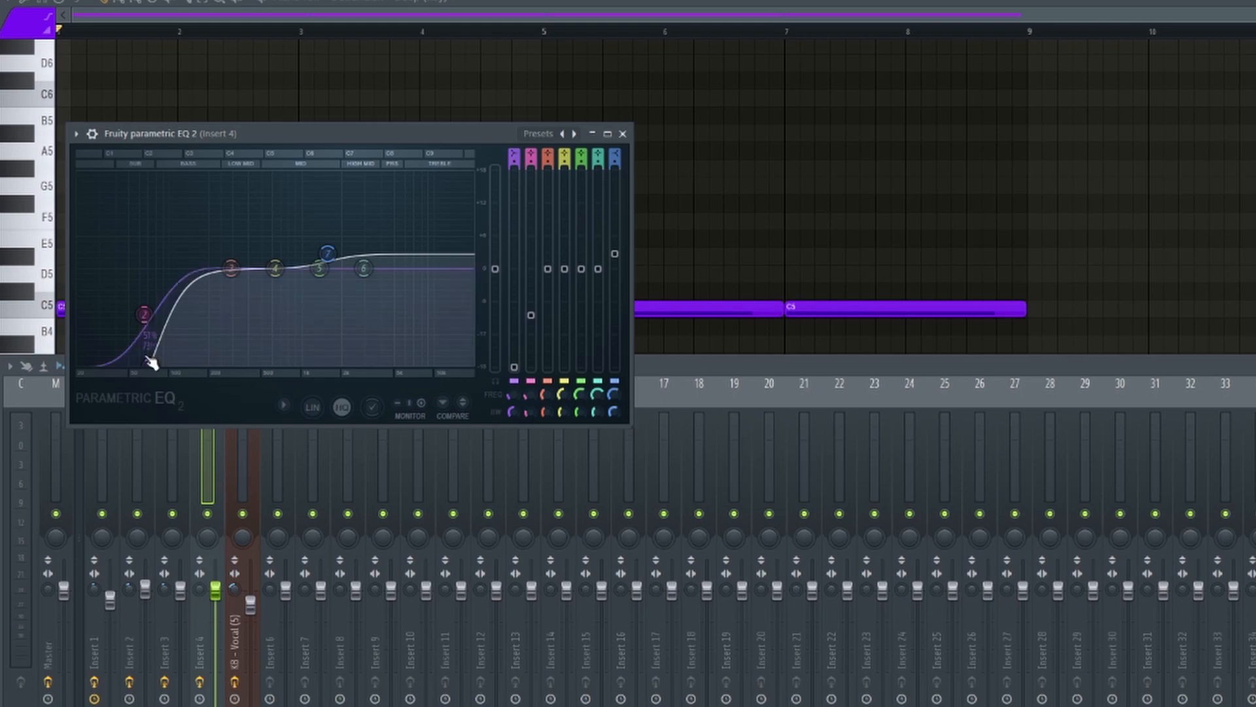
pyautogui.click(622, 134)
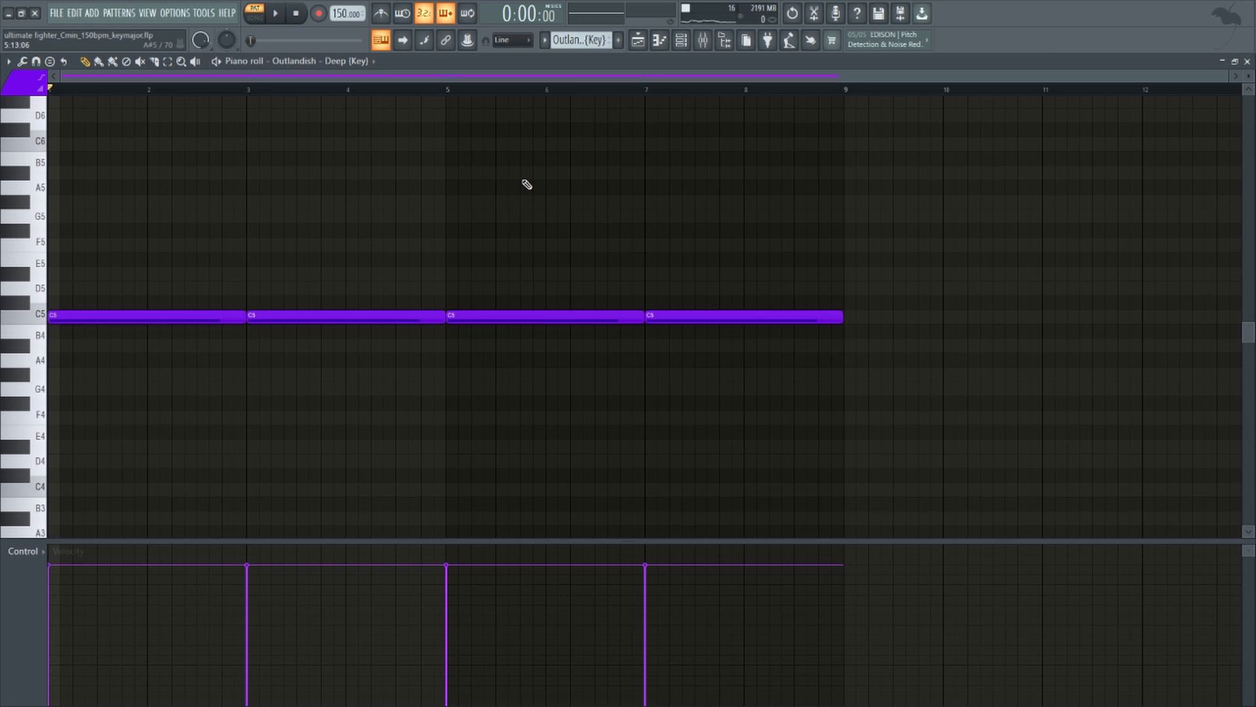
# Return to the playlist and examine the Arcade channel's Red Lotus preset and its C min key setting, closing the plugin.
pyautogui.click(705, 44)
pyautogui.press('F9')
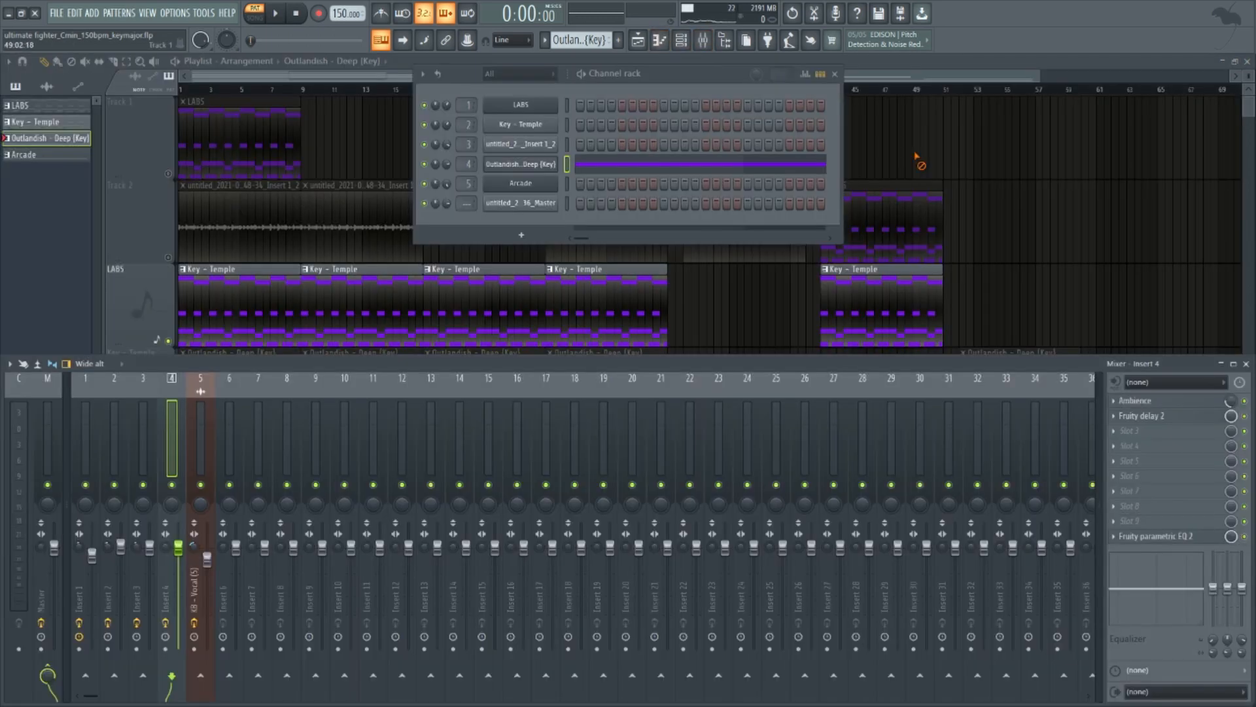
pyautogui.press('F12')
pyautogui.scroll(-2, 579, 305)
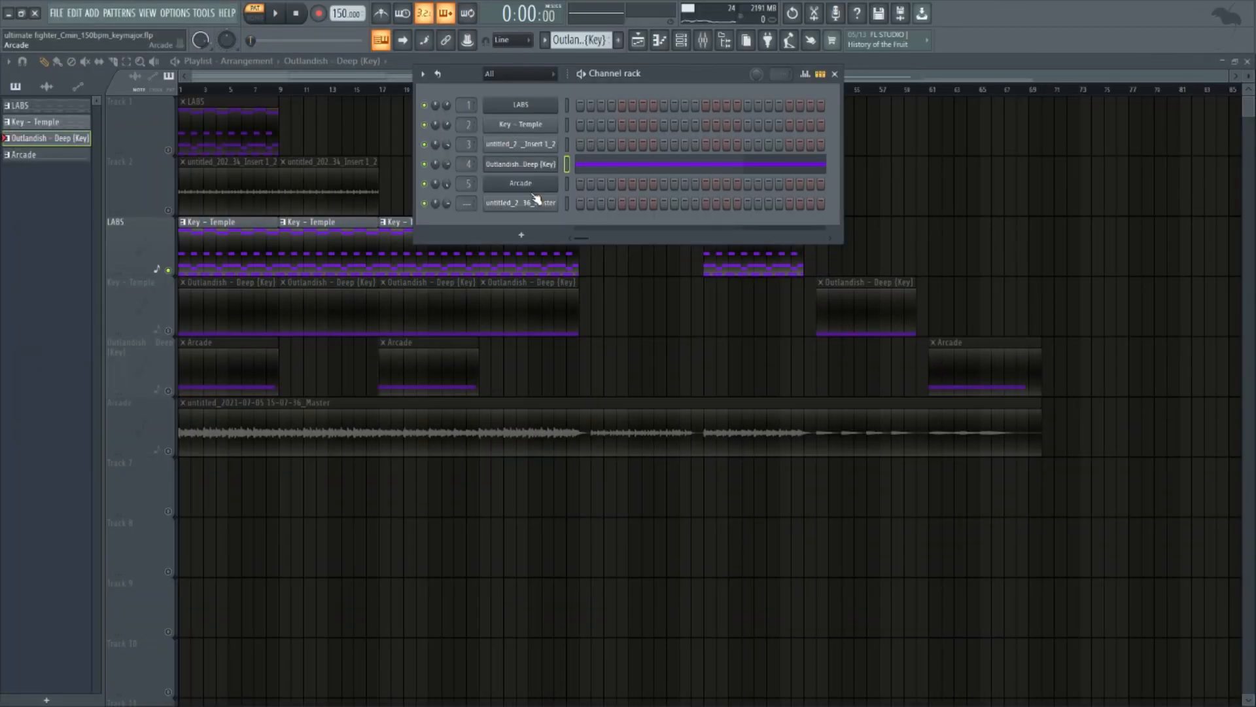
pyautogui.click(531, 188)
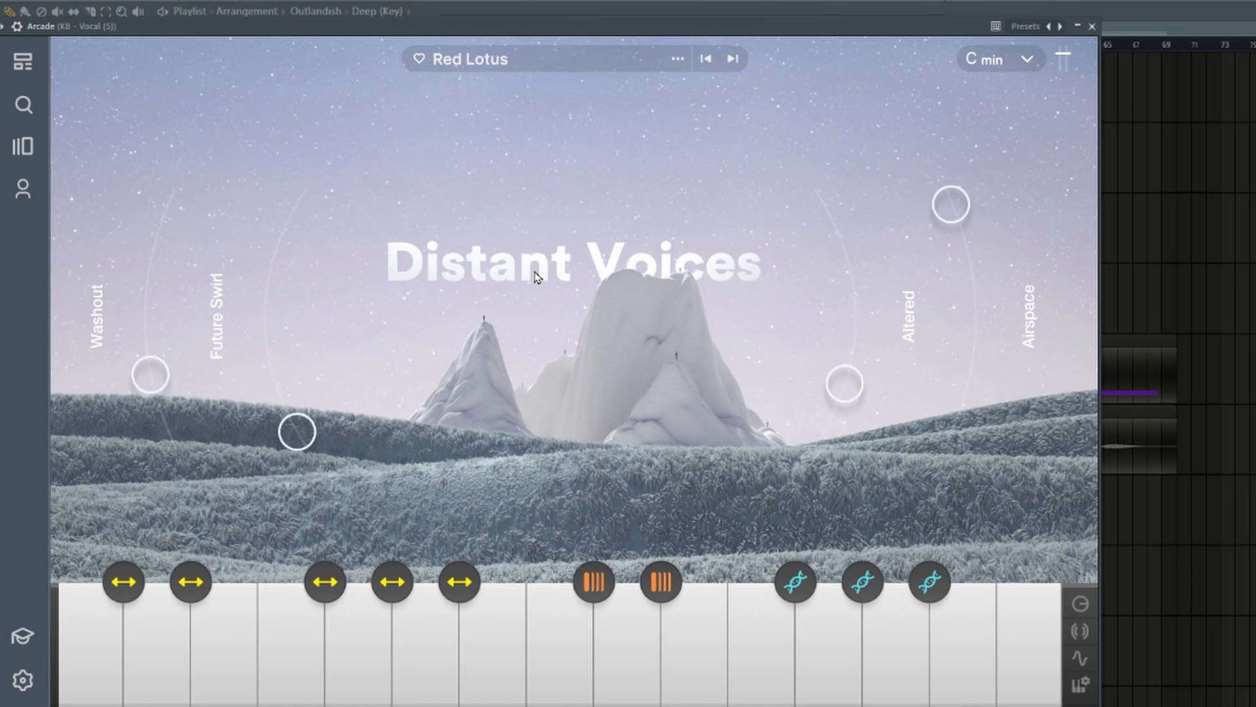
pyautogui.click(1008, 59)
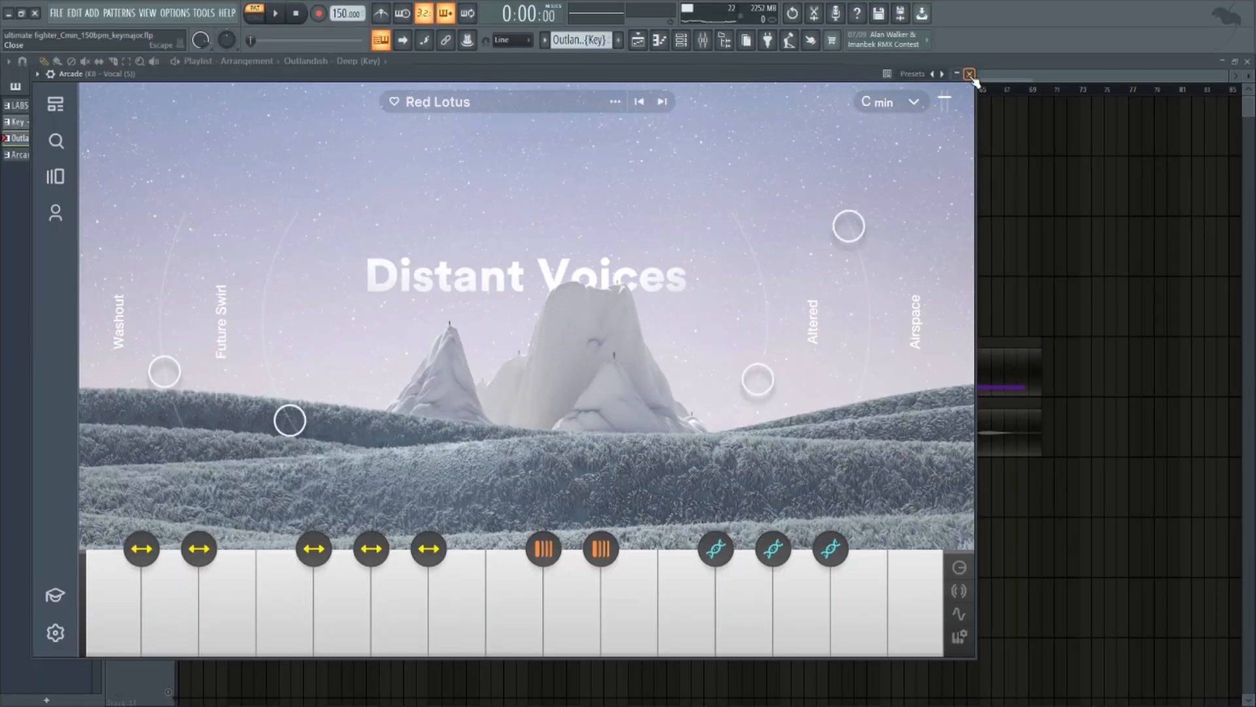
pyautogui.click(970, 74)
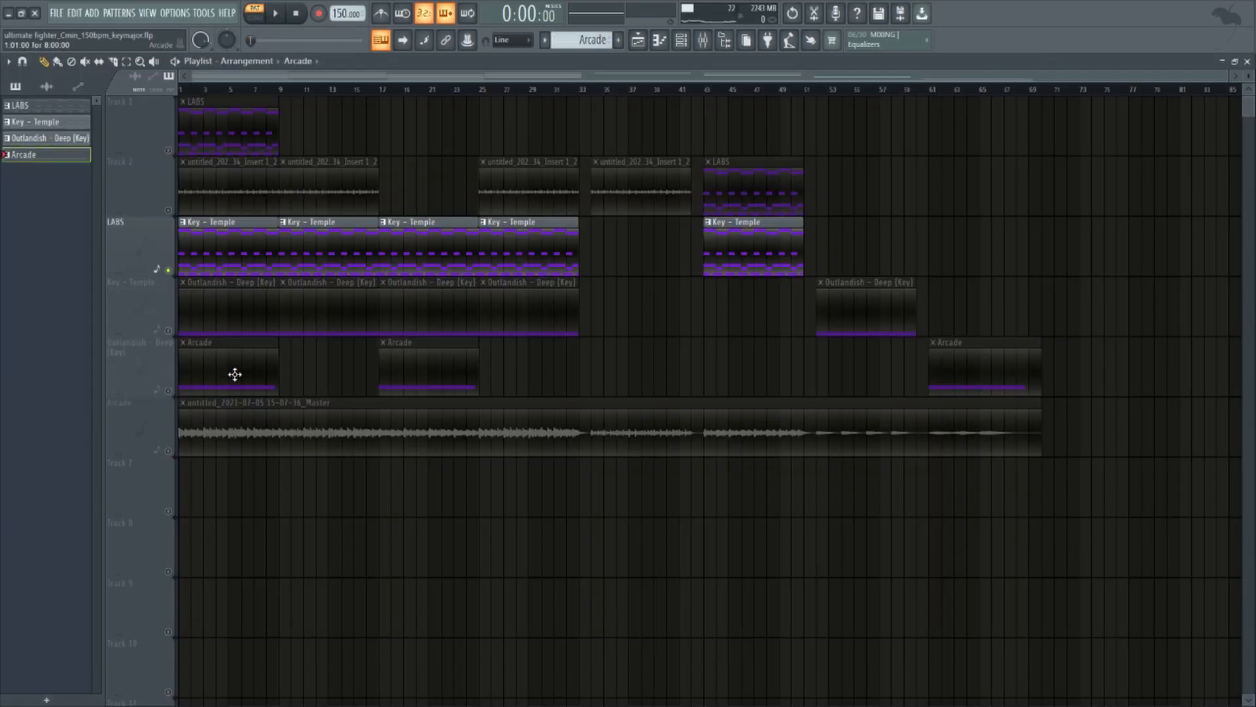
# Play the Arcade pattern from the piano roll and review the Ambience effect on its KB - Vocal mixer track.
pyautogui.doubleClick(235, 374)
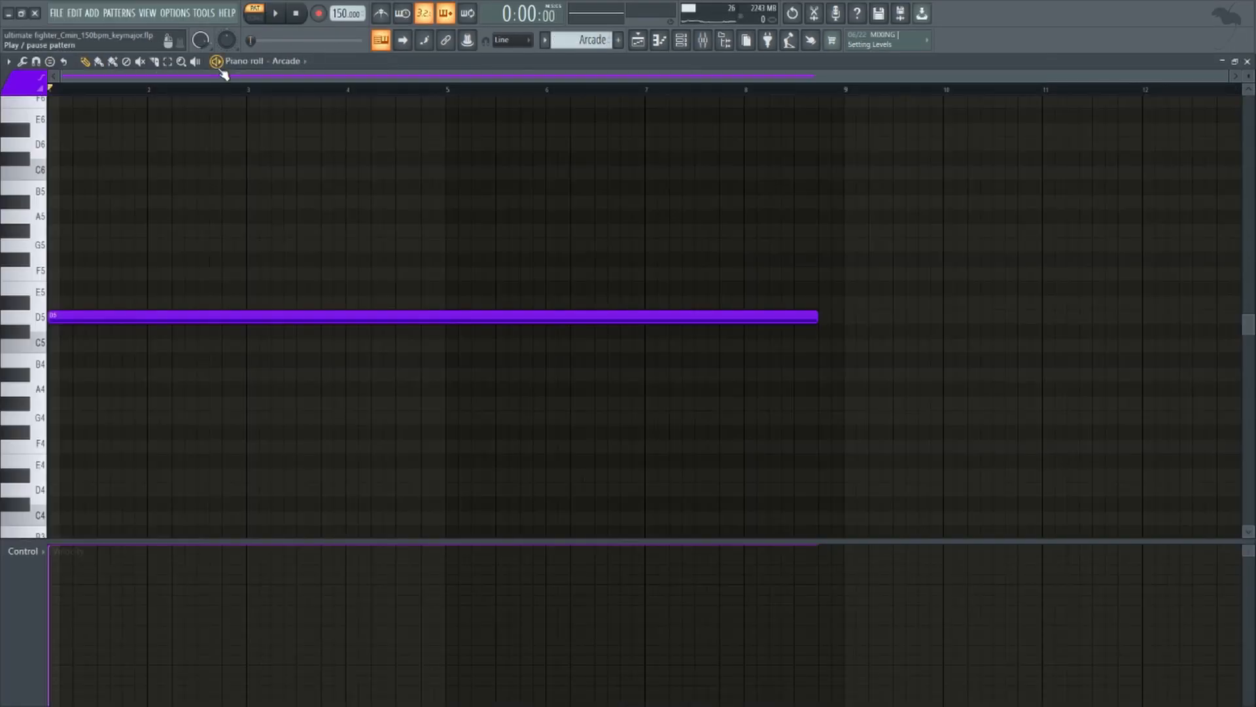
pyautogui.press('space')
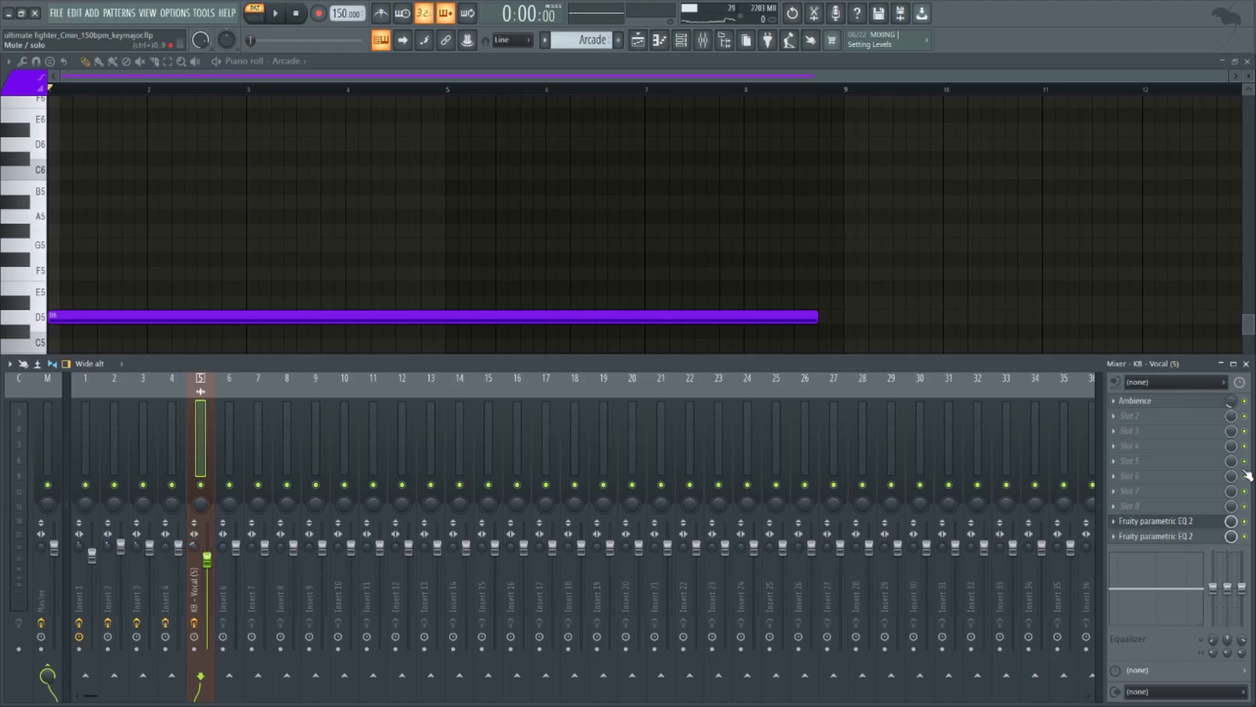
pyautogui.click(1172, 406)
pyautogui.click(1171, 406)
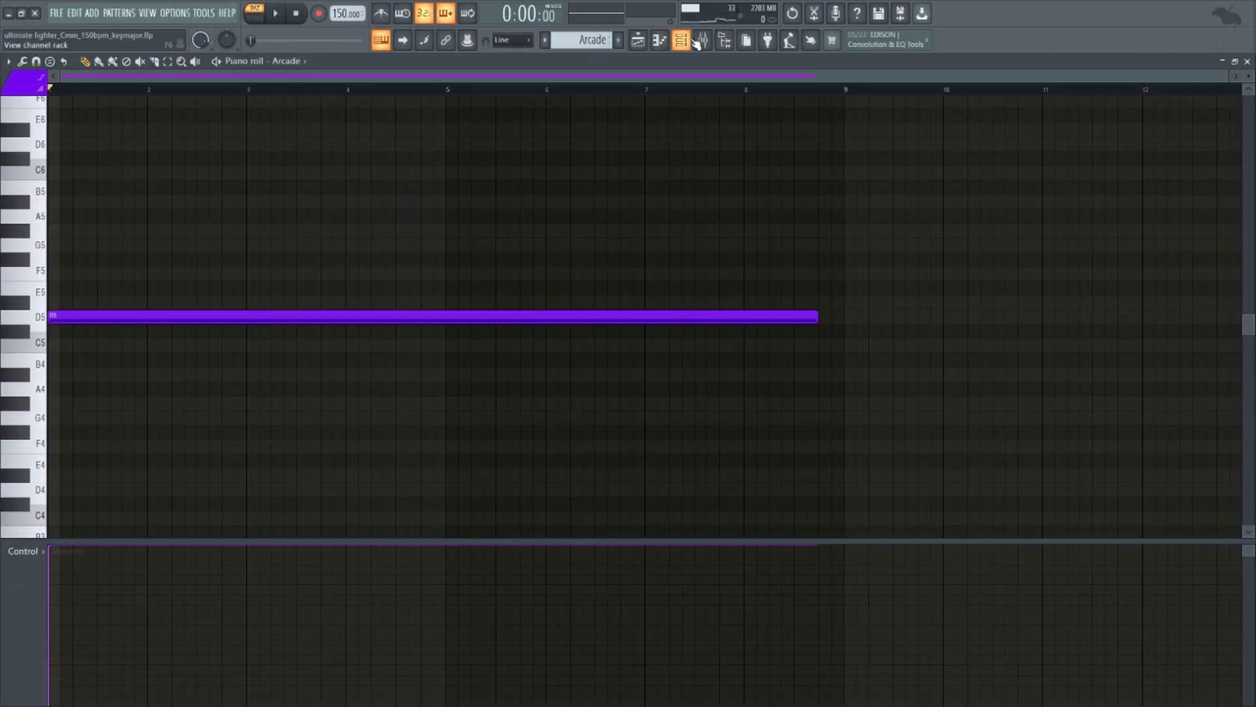
# Examine the Fruity parametric EQ 2 curve and main level on the Master mixer track.
pyautogui.click(703, 40)
pyautogui.click(47, 576)
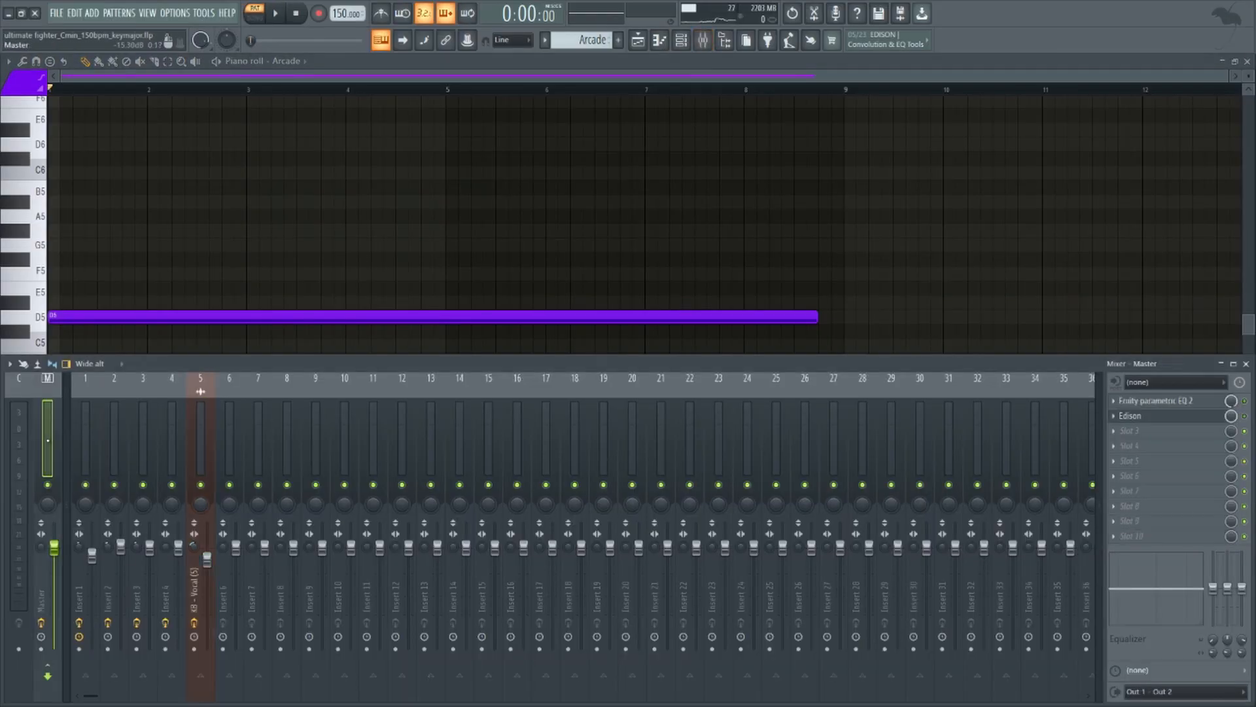
pyautogui.click(1178, 402)
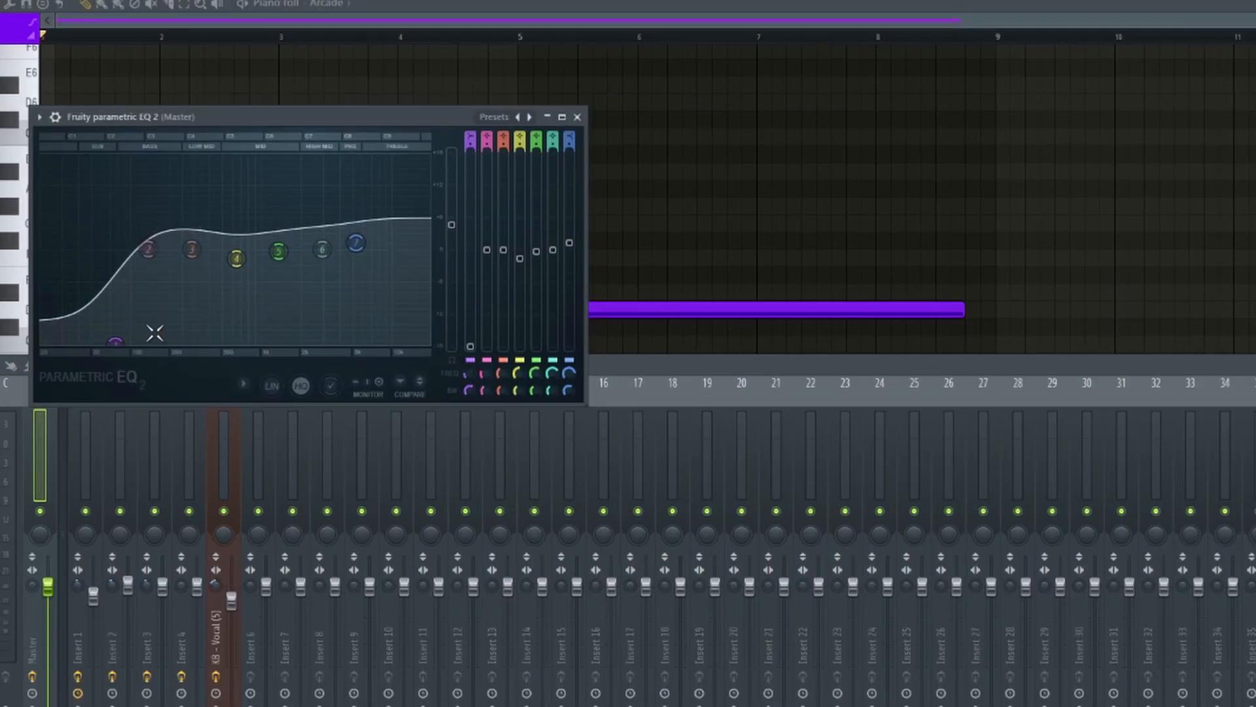
pyautogui.moveTo(452, 224); pyautogui.dragTo(452, 222)
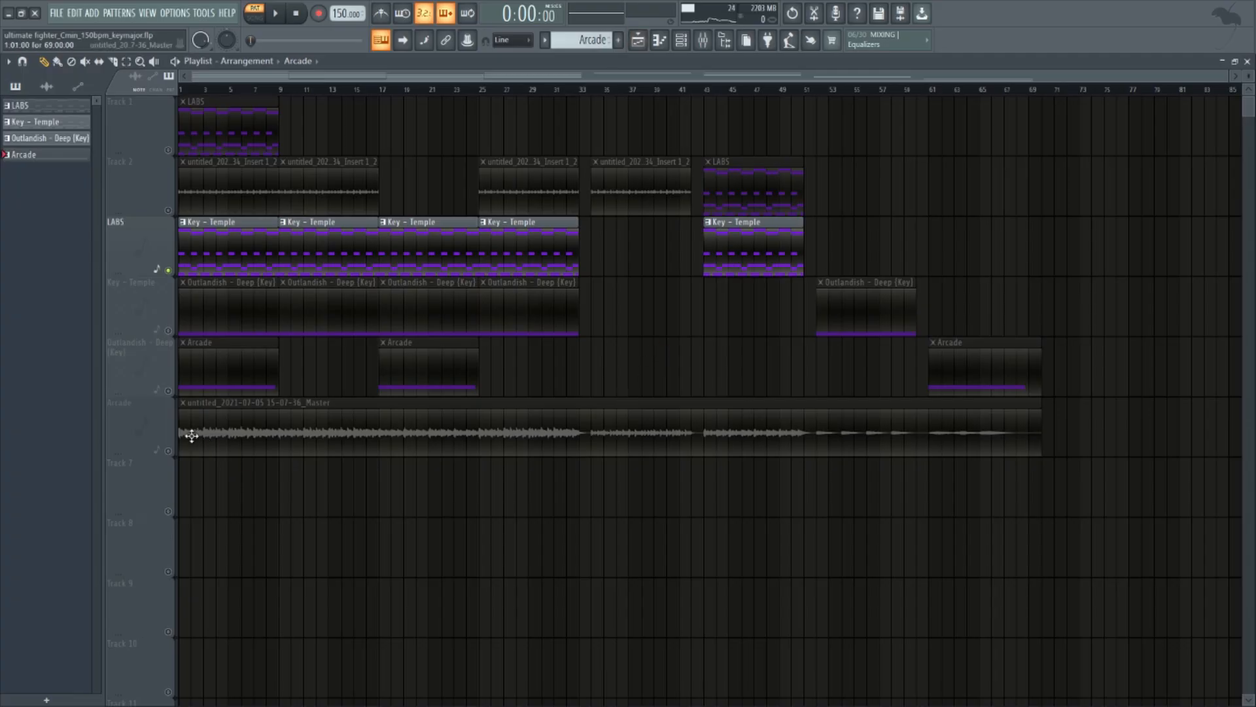
pyautogui.click(168, 451)
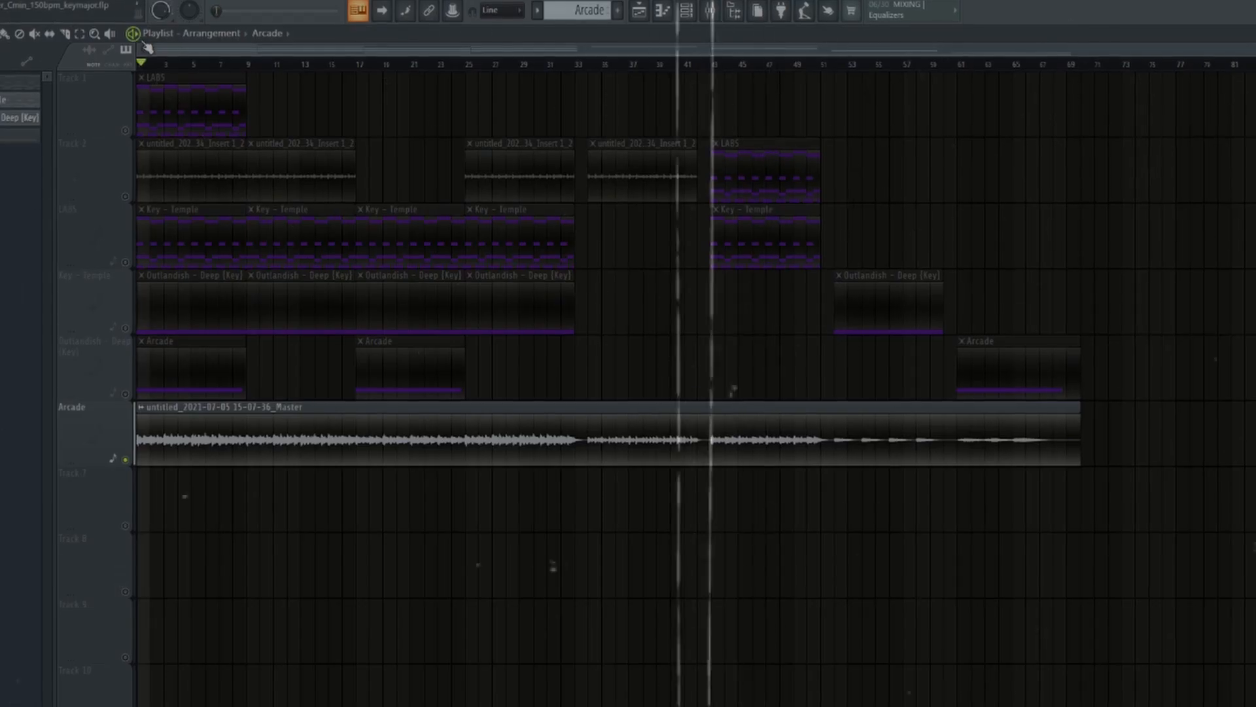